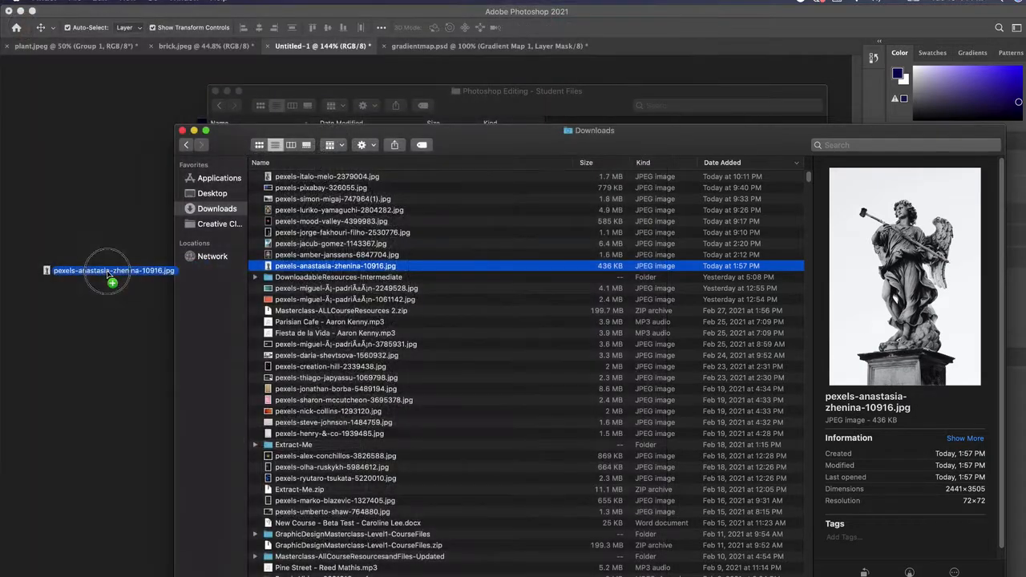
Step: Drag pexels-anastasia-zhenina-10916.jpg from Finder's Downloads into the poster and commit the placement
left_click_drag(46, 268, 110, 273)
key("Return")
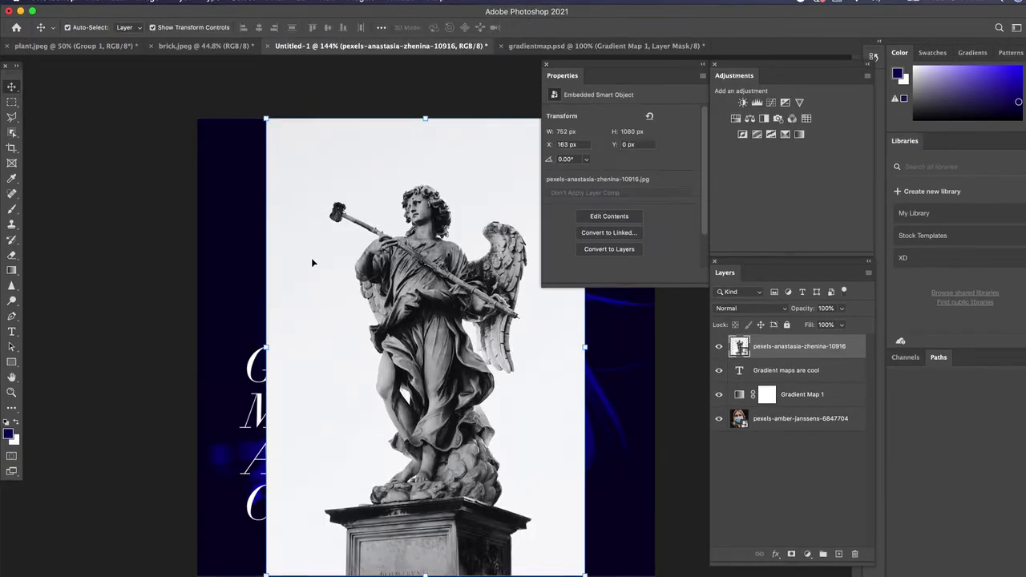
Step: Position and enlarge the statue, then move its layer below Gradient Map 1 so it turns blue
left_click_drag(426, 236, 359, 199)
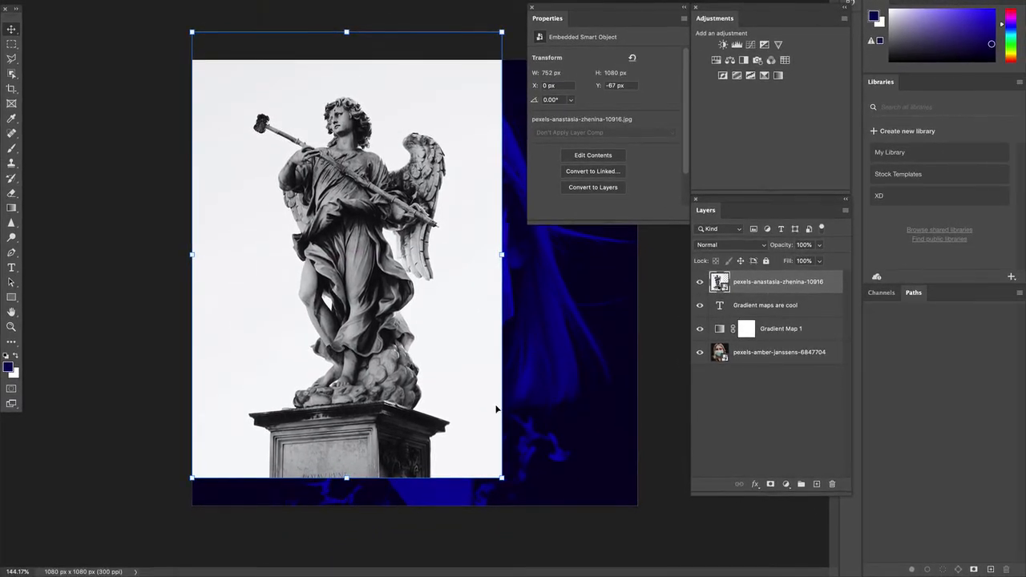
left_click_drag(505, 477, 784, 574)
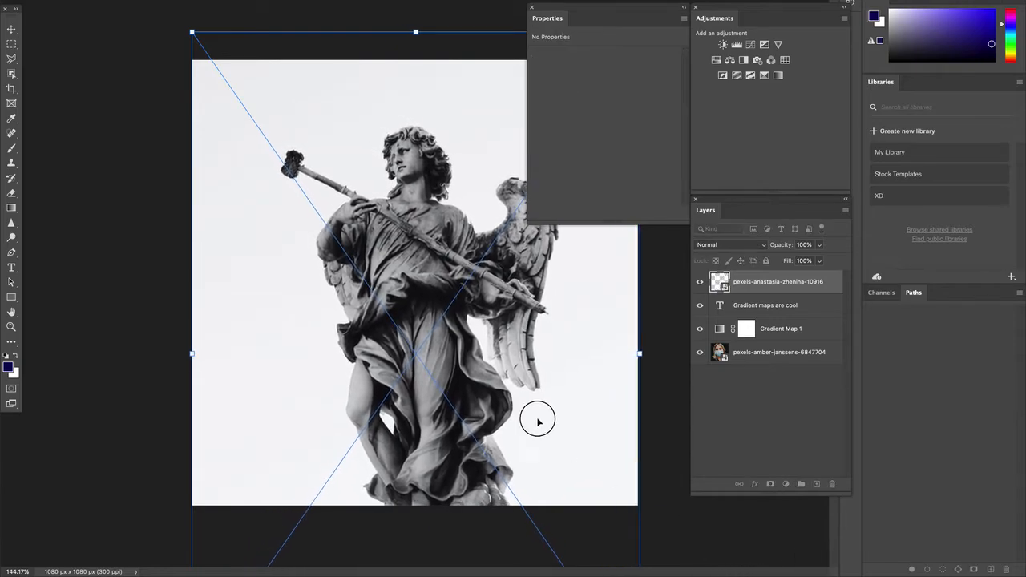
left_click_drag(539, 422, 538, 401)
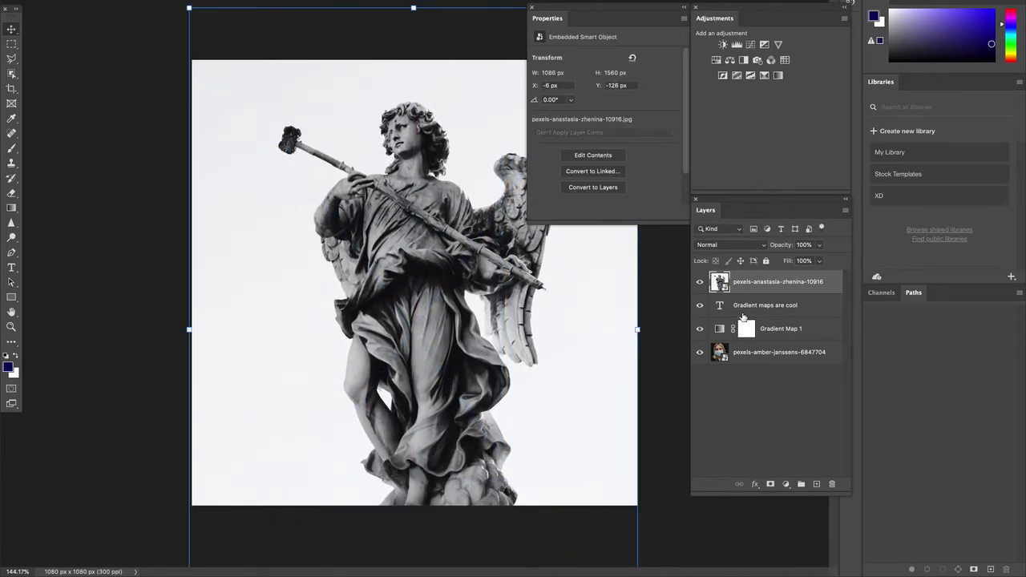
left_click_drag(758, 283, 776, 344)
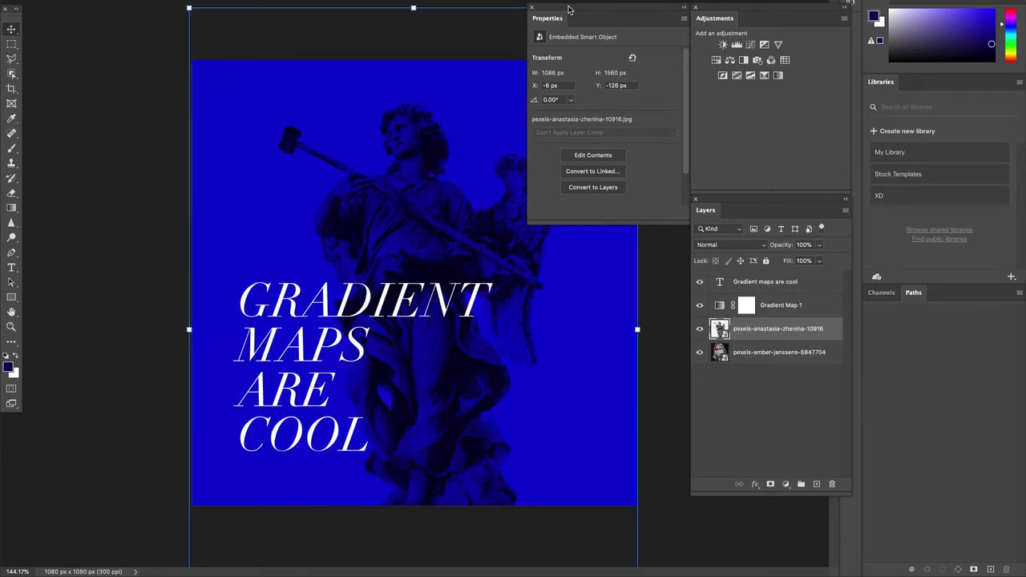
Step: Enlarge the statue to 1266 × 1817 px with Free Transform and reposition it behind the heading
left_click_drag(568, 10, 596, 24)
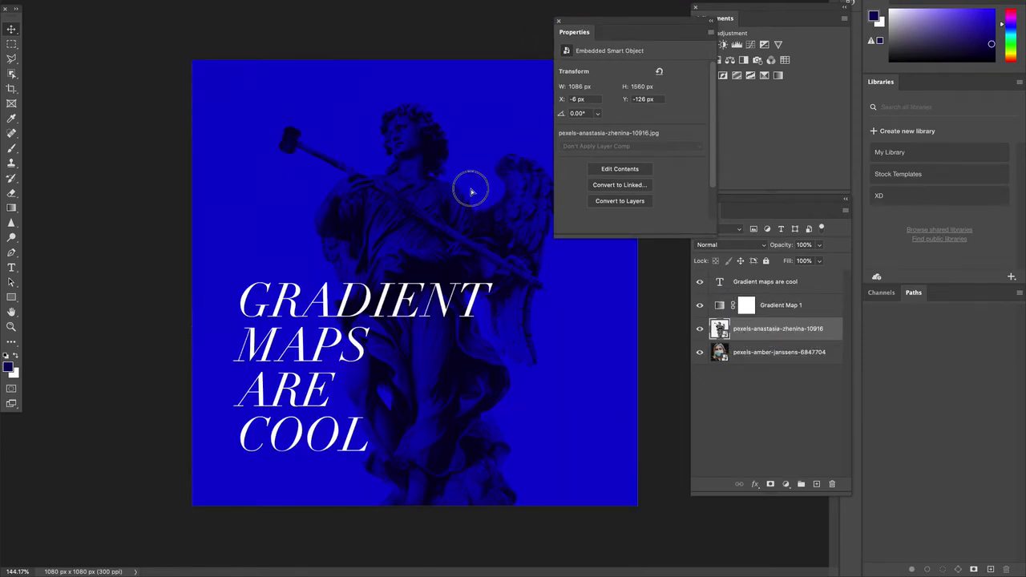
left_click_drag(470, 188, 470, 160)
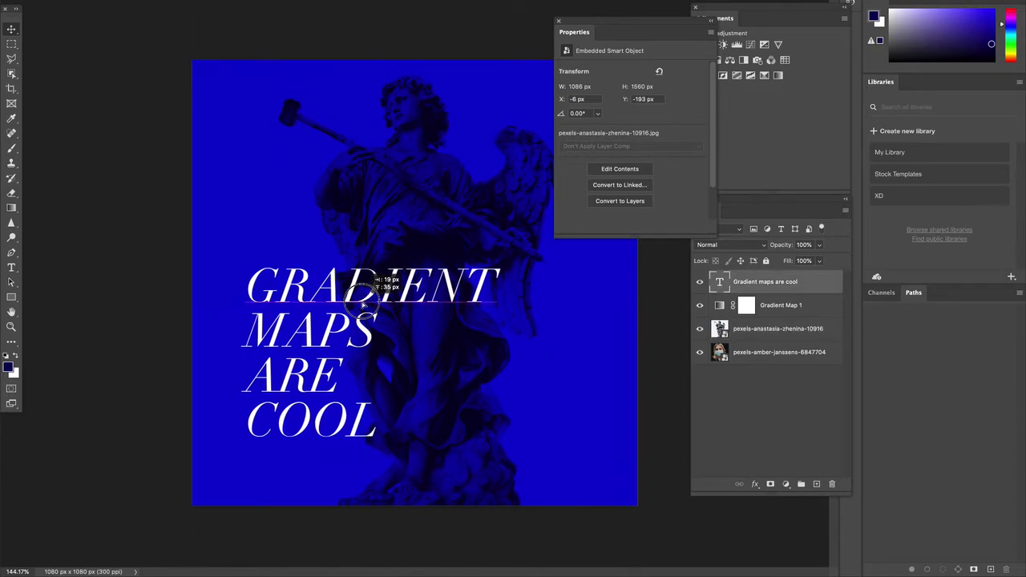
key("ctrl+minus")
key("ctrl+minus")
key("ctrl+t")
left_click_drag(529, 108, 568, 47)
left_click_drag(490, 194, 472, 223)
key("Return")
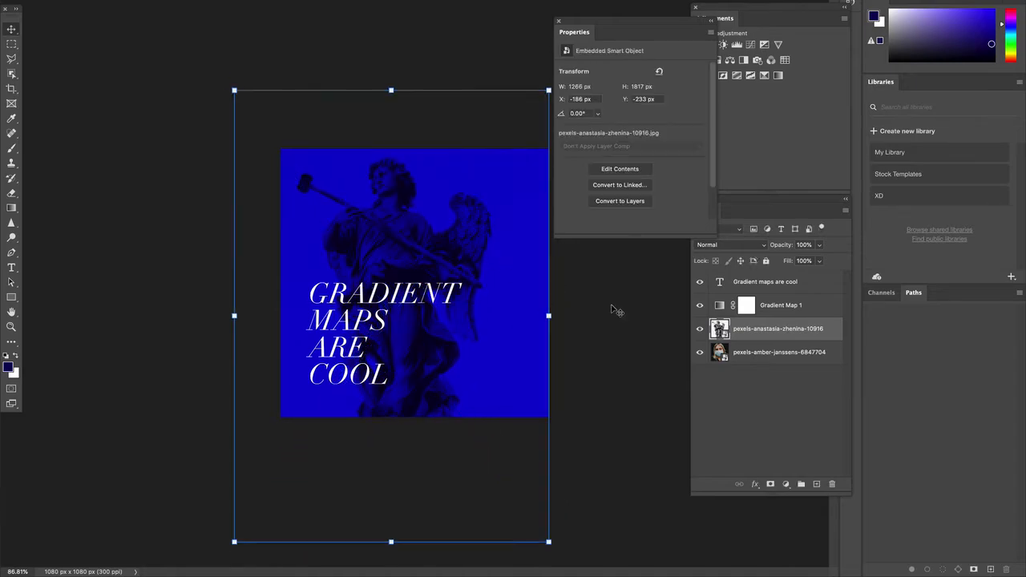
Step: Add a Brightness/Contrast adjustment above Gradient Map 1 and raise Brightness to 19
left_click(614, 307)
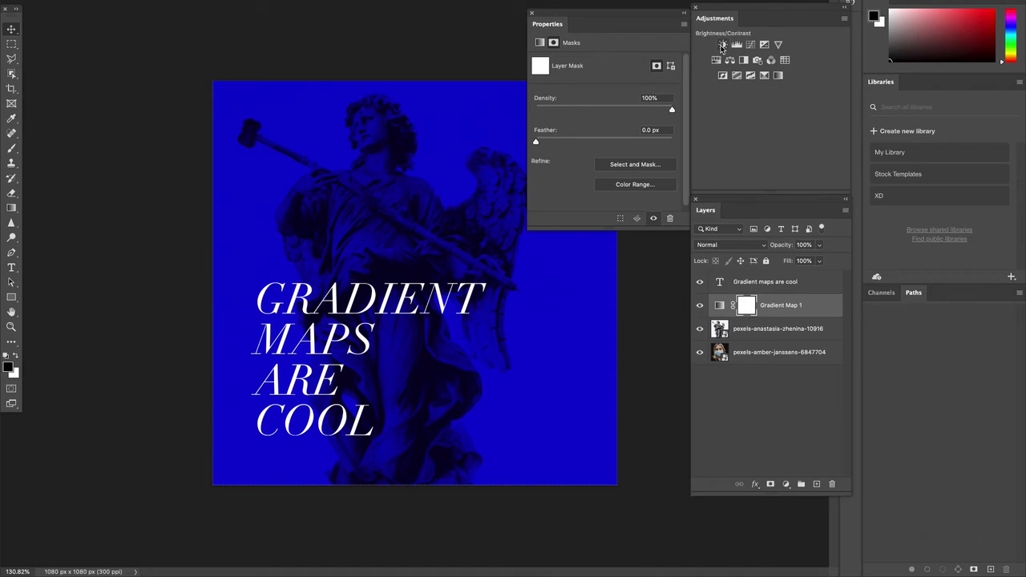
left_click(722, 45)
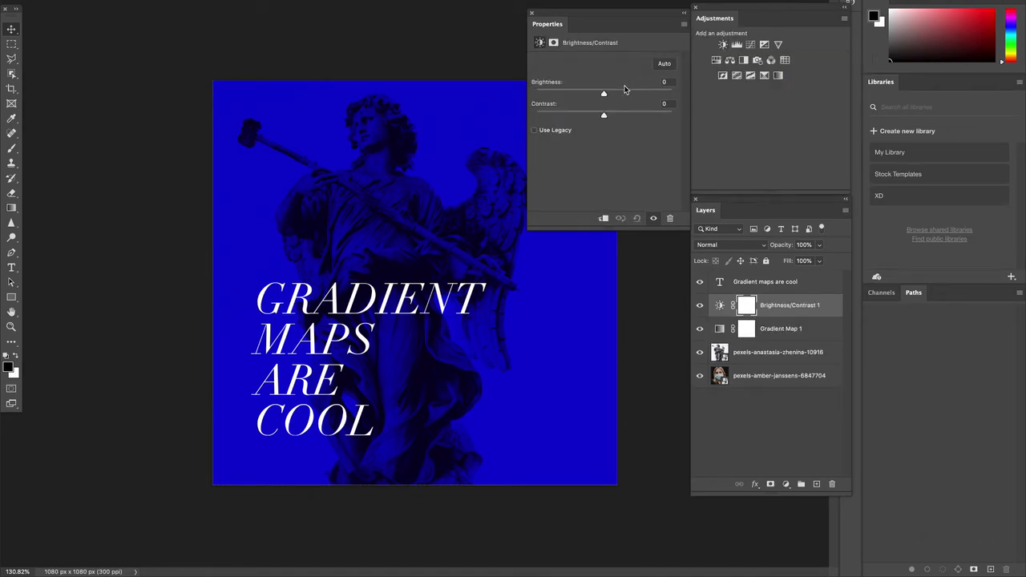
left_click(613, 95)
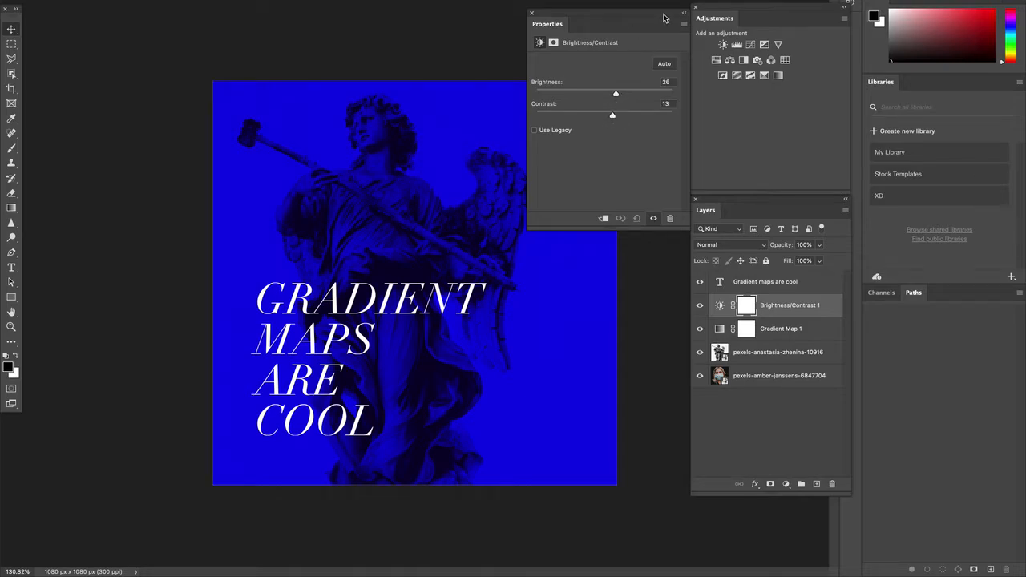
Step: Select the heading text layer, briefly enter text editing, then exit it
left_click(325, 300)
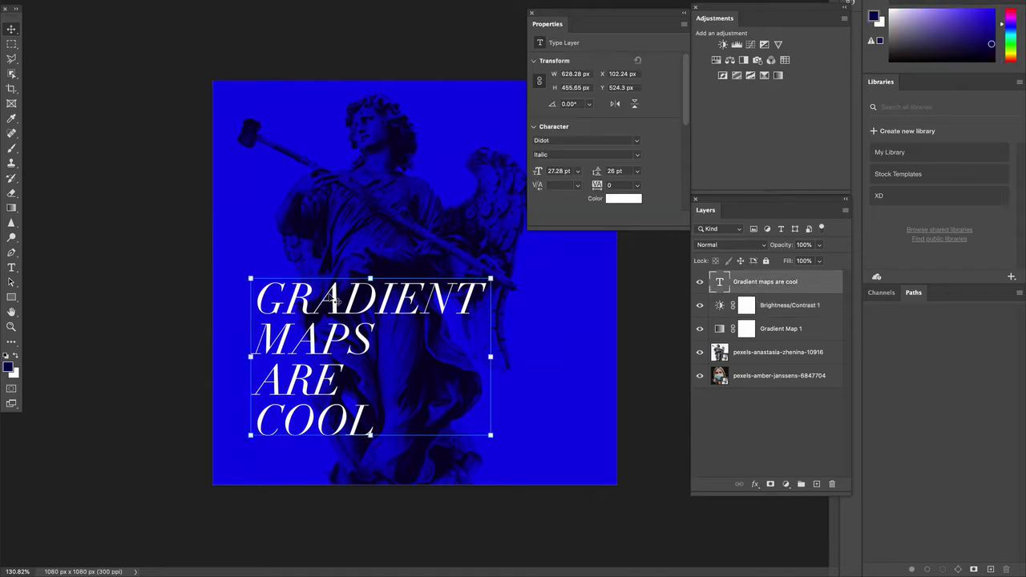
double_click(324, 301)
left_click(12, 30)
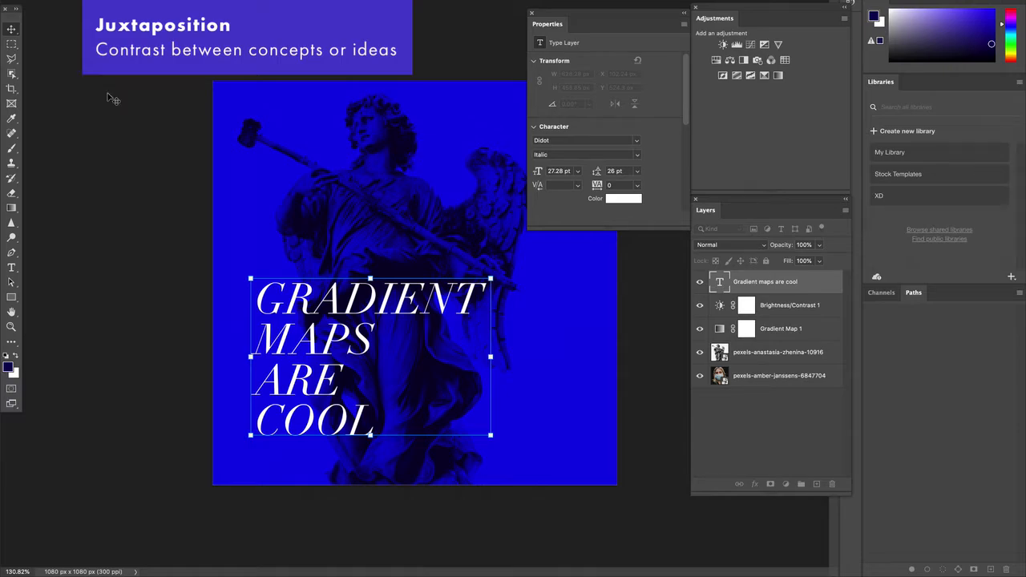
Step: Switch the heading font from Didot to Komu A, found by searching 'kom' under All Classes
double_click(285, 308)
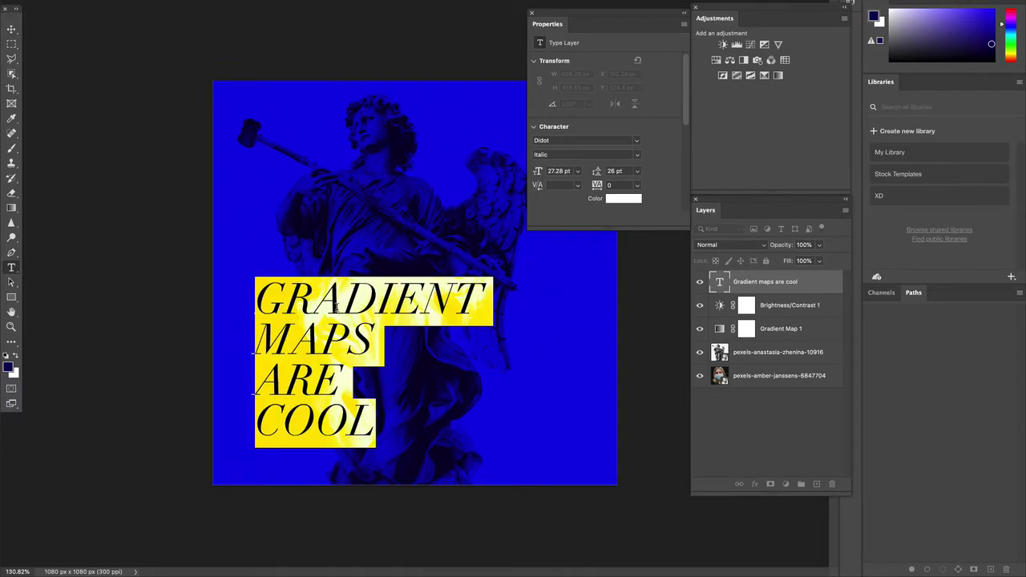
left_click(633, 140)
left_click(581, 156)
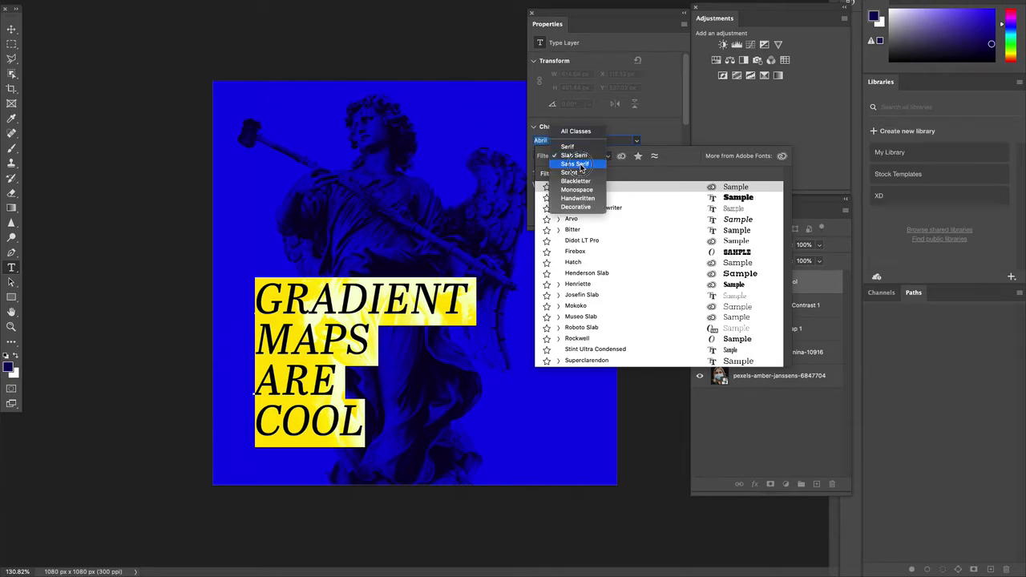
left_click(582, 164)
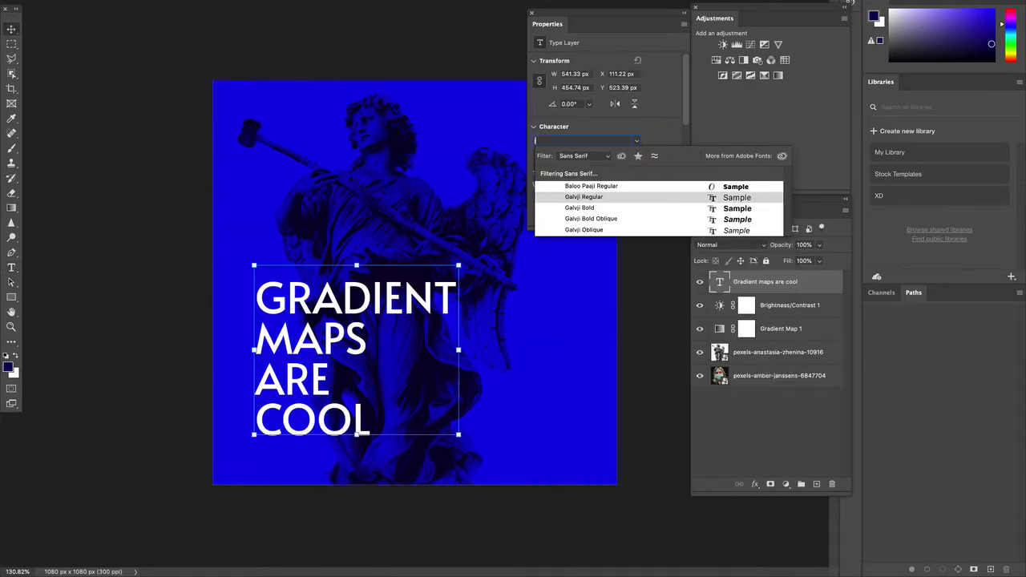
key("BackSpace")
type("komu")
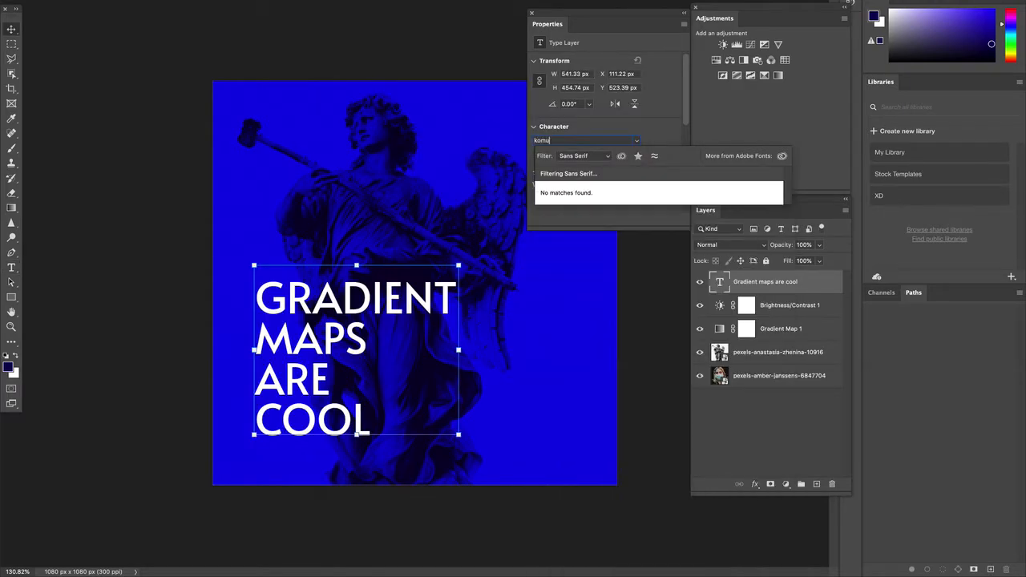
left_click(584, 157)
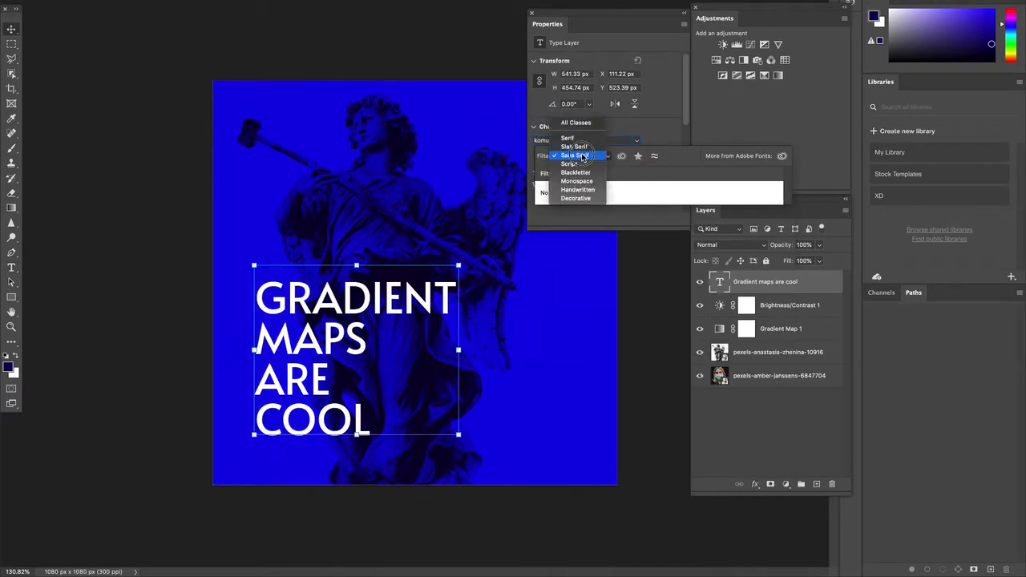
left_click(578, 131)
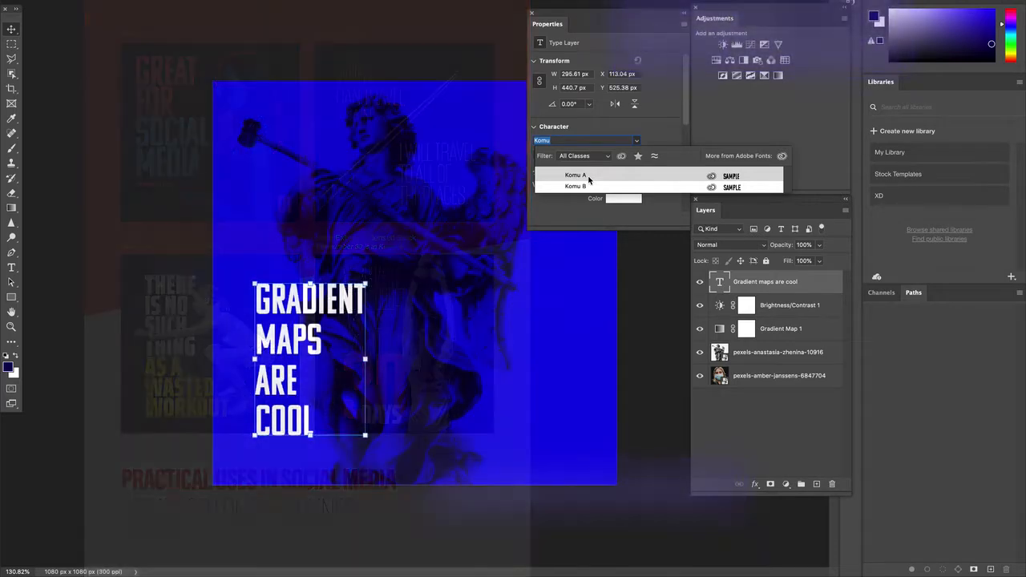
left_click(588, 177)
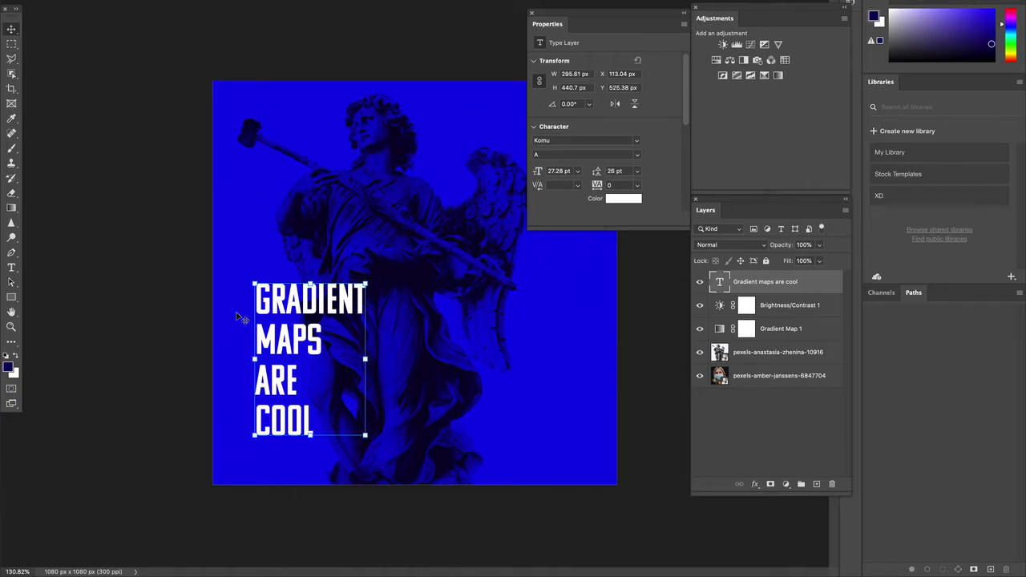
left_click(168, 293)
scroll(346, 351, "up", 3)
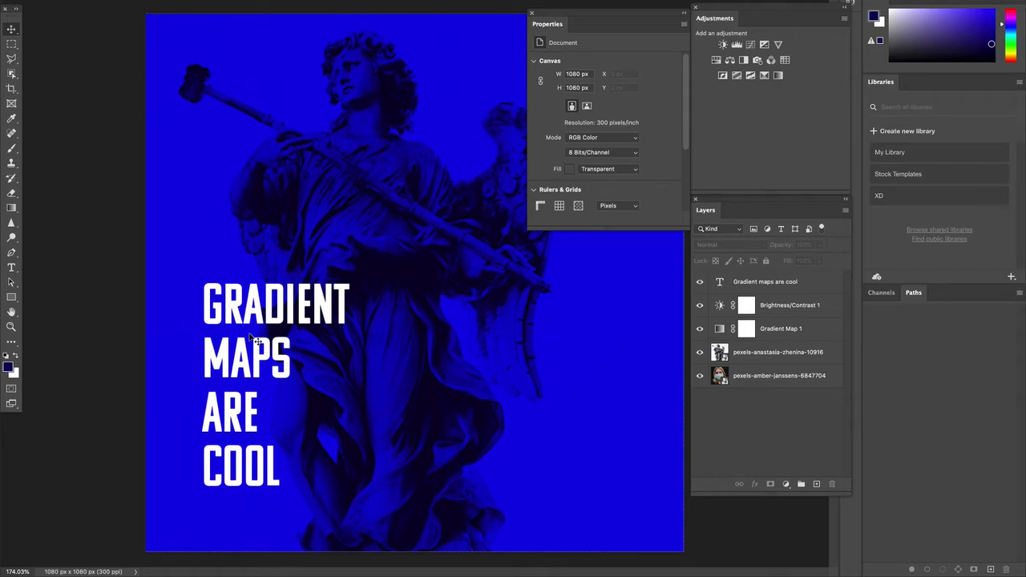
Step: Set the heading's leading to 22 pt after trying 18, 24 and 20 pt
left_click(281, 338)
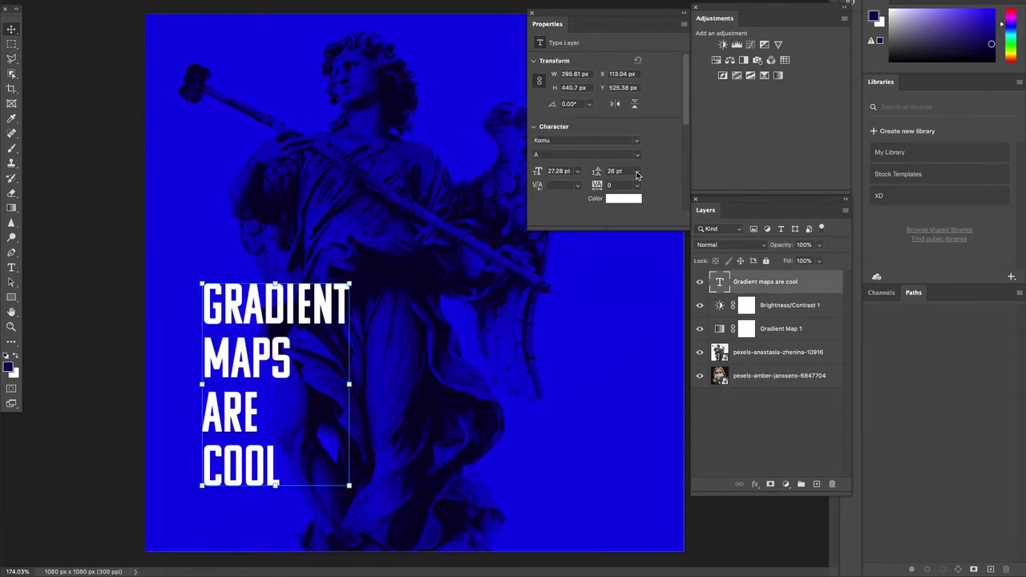
left_click(636, 174)
left_click(626, 268)
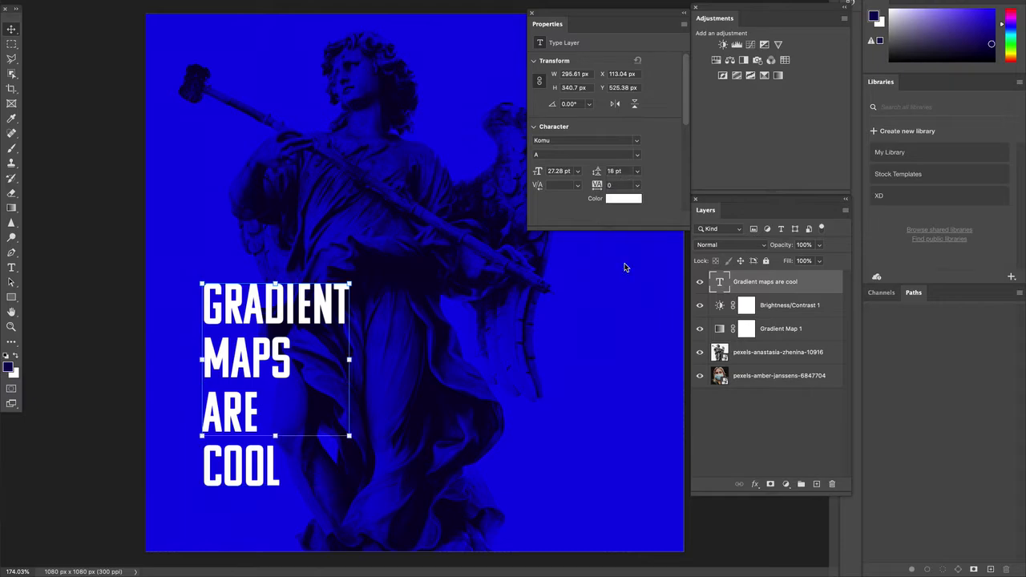
left_click(636, 174)
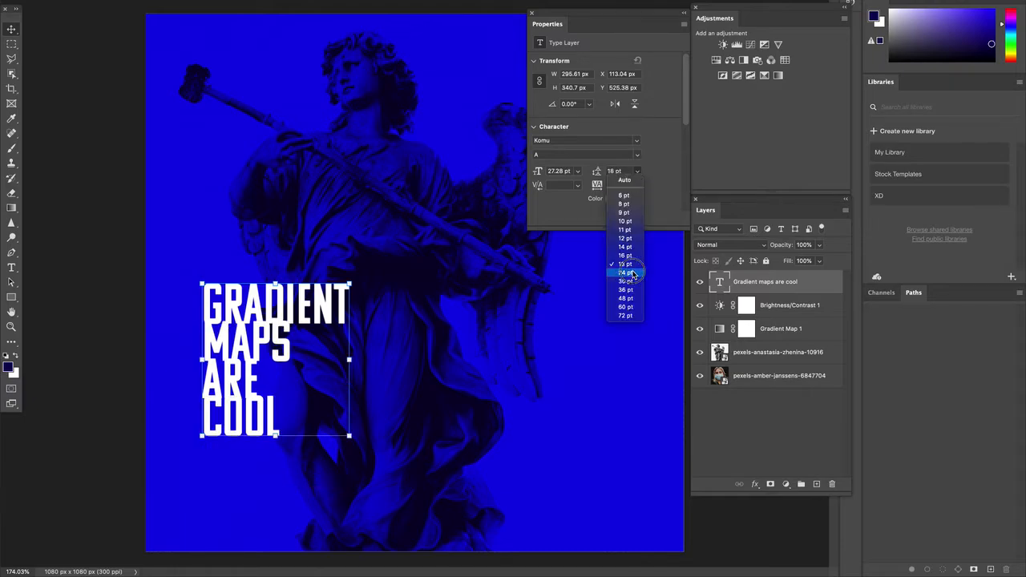
left_click(630, 270)
left_click(624, 173)
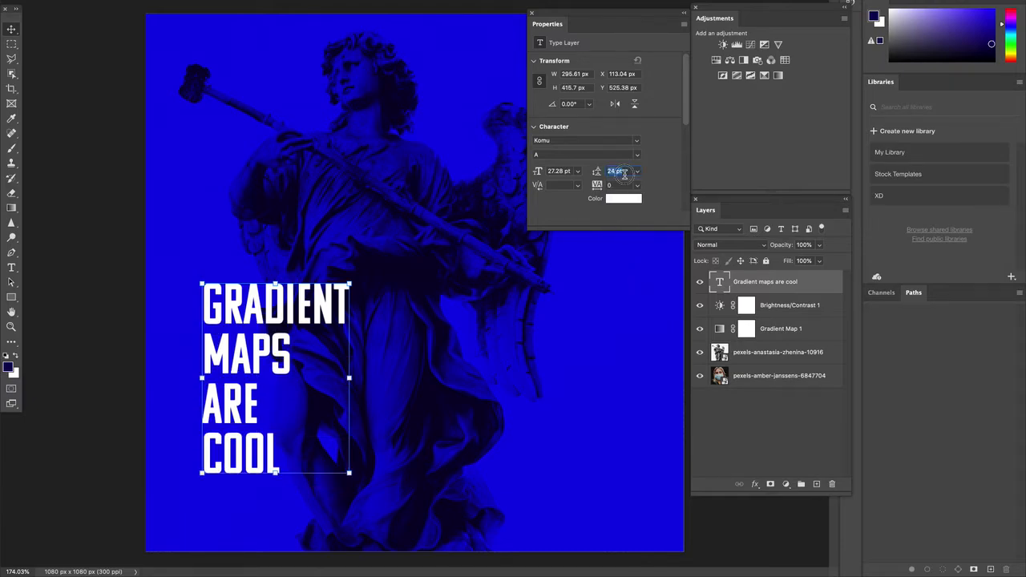
type("20")
key("Return")
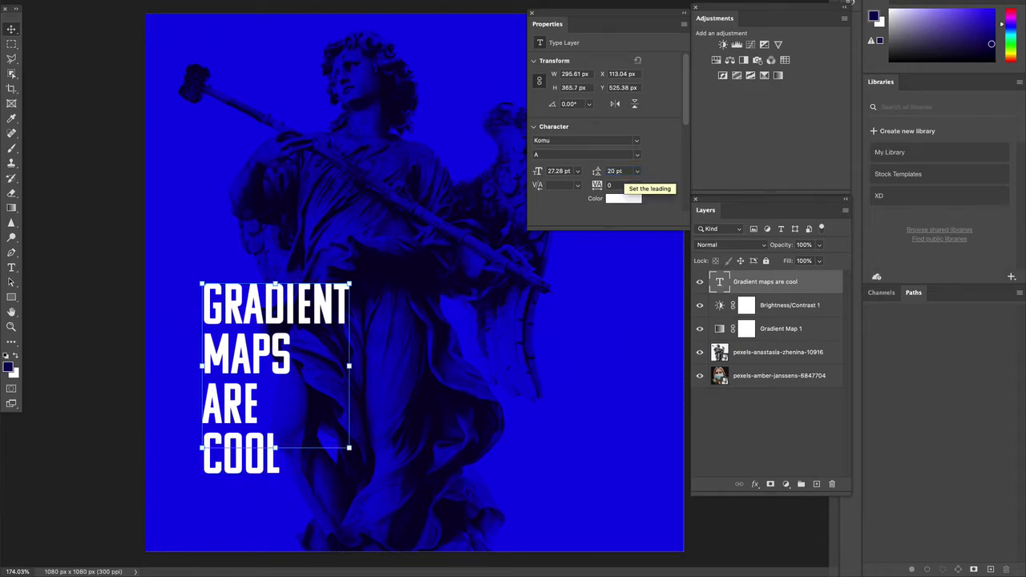
left_click(619, 172)
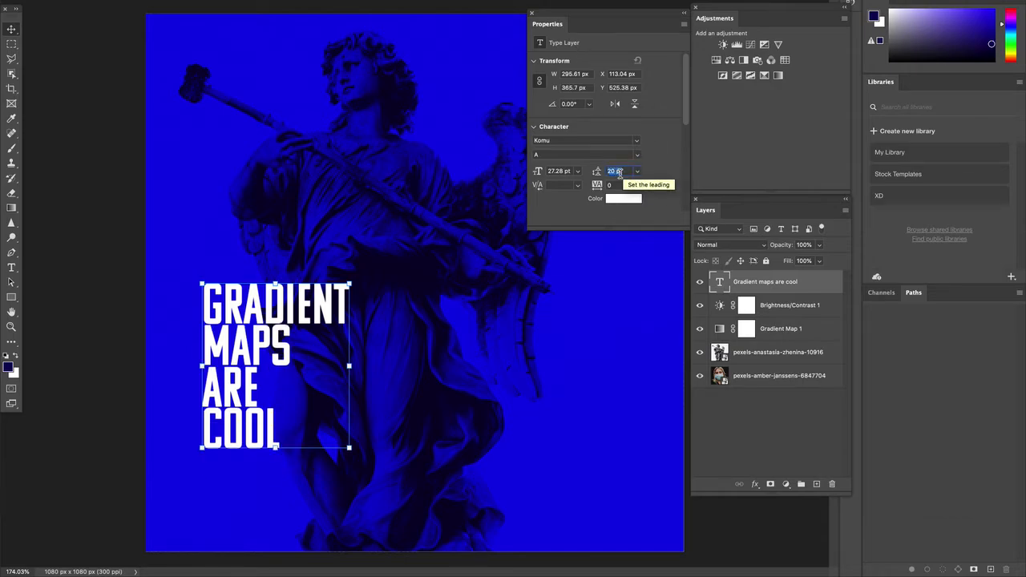
type("22")
key("Return")
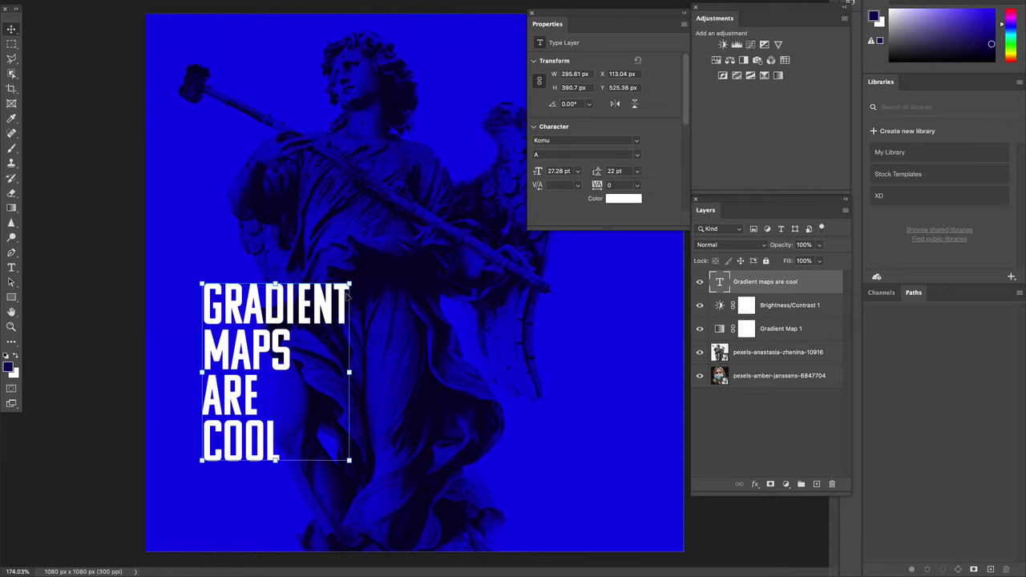
Step: Select the word COOL on the headline's last line
double_click(258, 372)
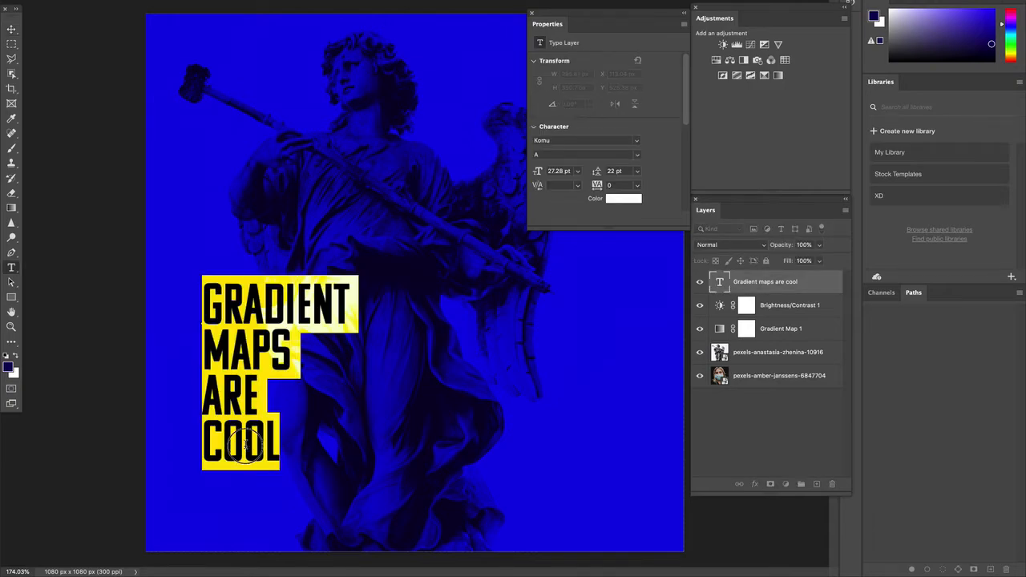
left_click(207, 439)
left_click_drag(205, 439, 291, 437)
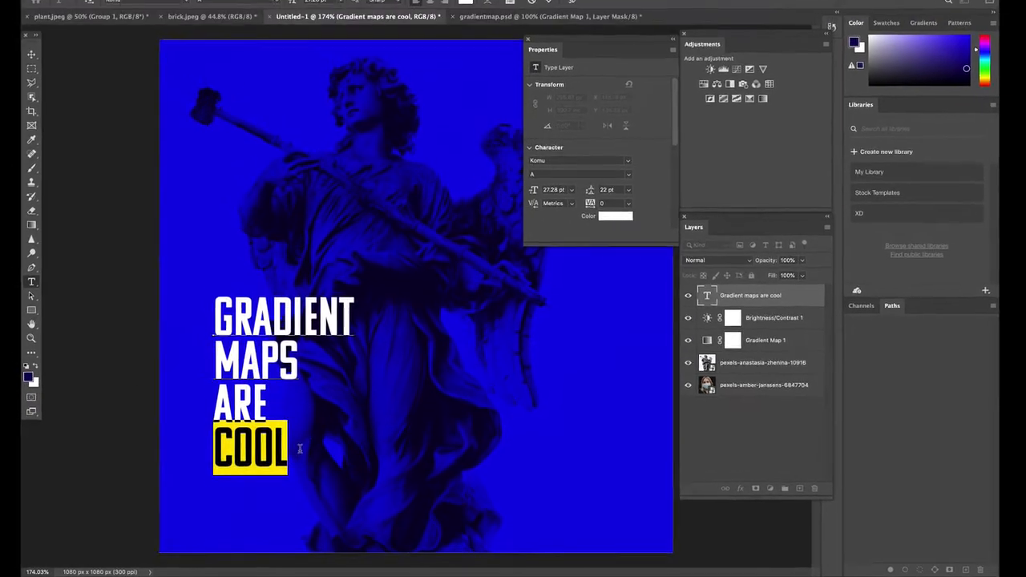
Step: Cut COOL from the headline and paste it as its own new text layer
left_click(152, 4)
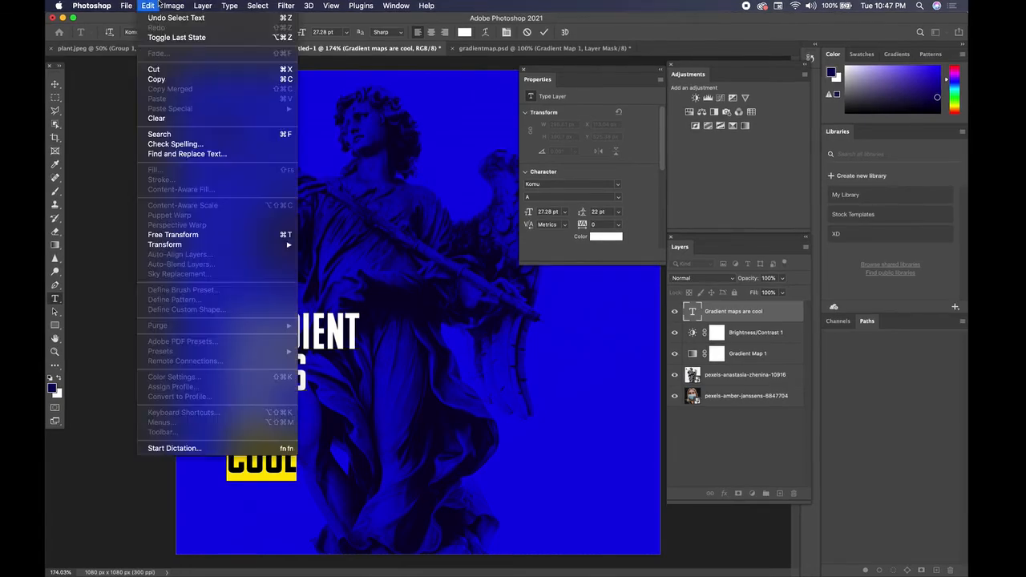
left_click(153, 69)
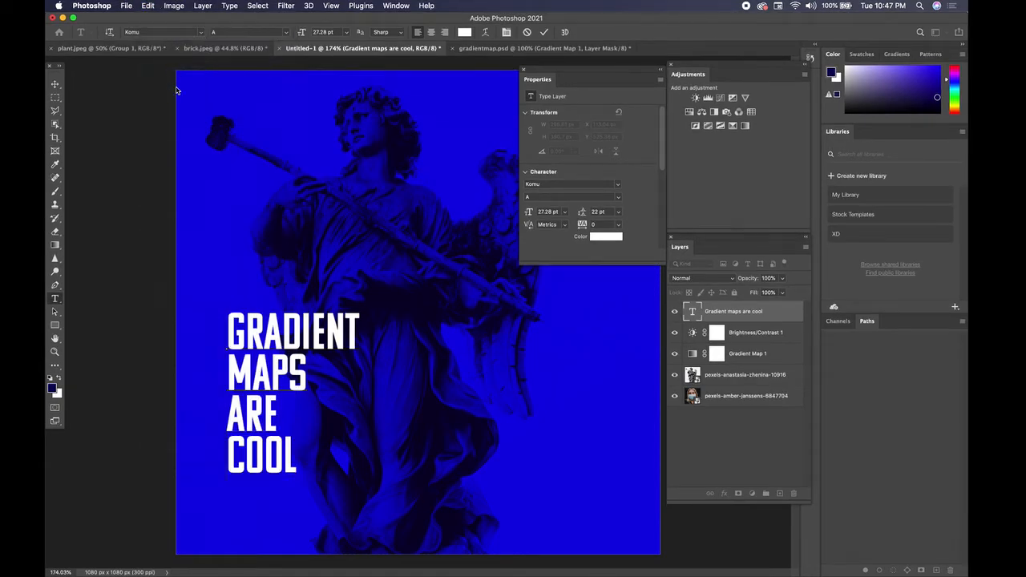
left_click(55, 84)
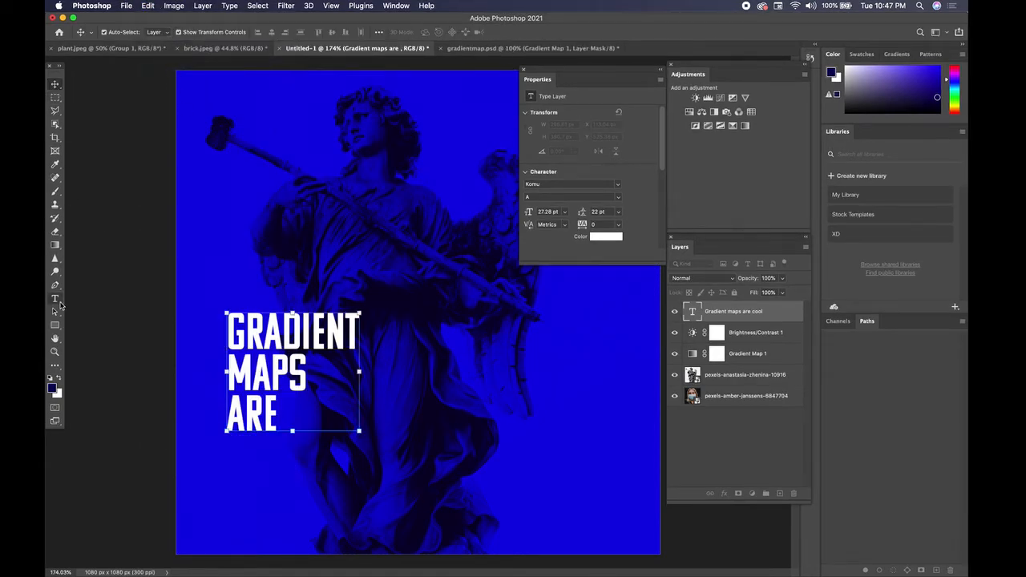
left_click(56, 300)
left_click(244, 231)
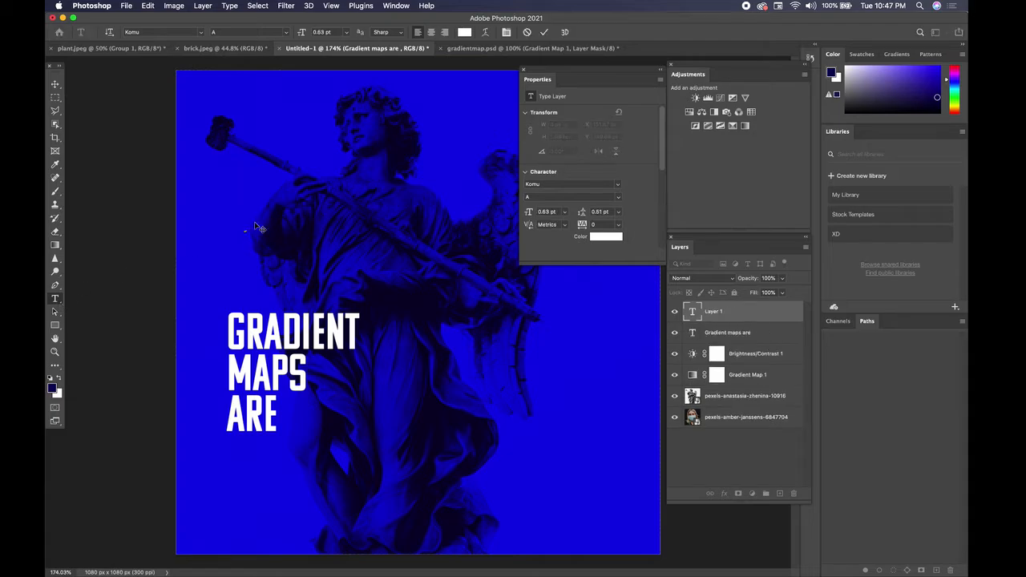
left_click(59, 86)
Step: Enlarge COOL to 60.09 pt, place it below ARE, and shift both text layers together
left_click_drag(247, 230, 424, 149)
left_click_drag(343, 173, 323, 476)
key("Return")
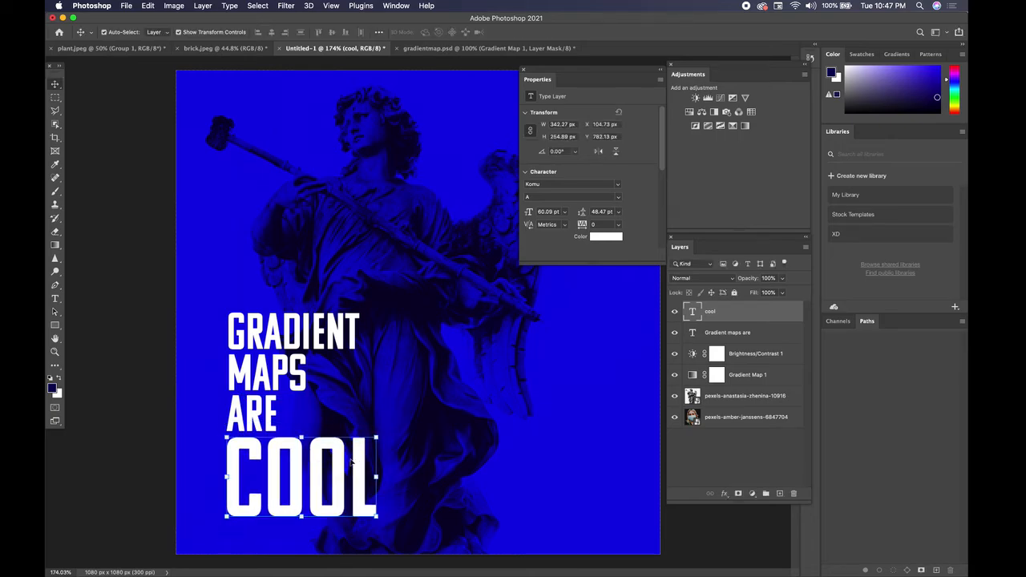
left_click(317, 348, "shift")
mouse_move(277, 337)
left_mouse_down()
mouse_move(494, 339)
mouse_move(273, 330)
left_mouse_up()
Step: Select the word COOL inside its text layer for recolouring
double_click(309, 462)
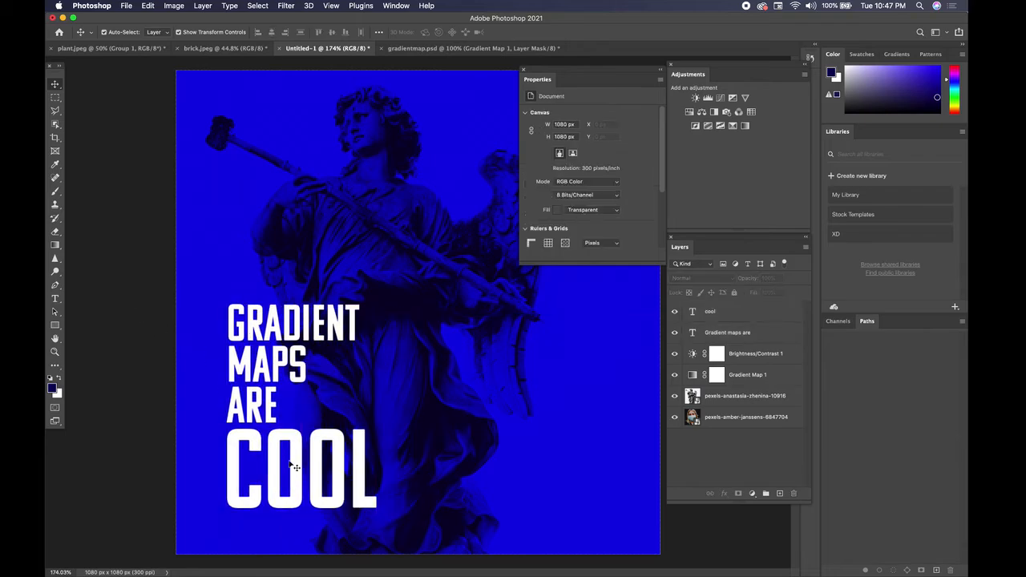
double_click(308, 462)
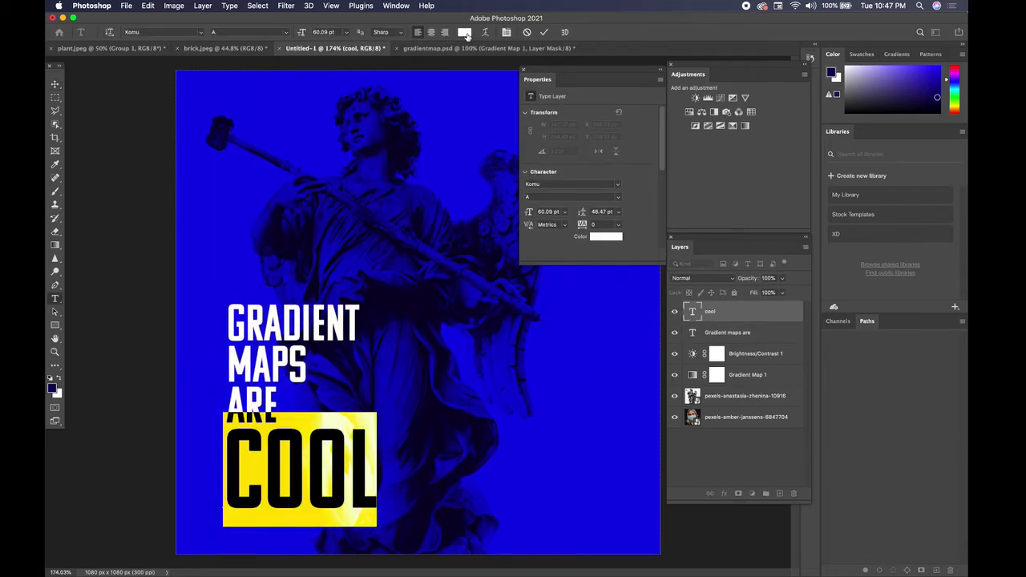
left_click(465, 33)
Step: Recolour COOL a muted gold and nudge both text layers left to X 96.04 px
left_click(736, 326)
left_click(683, 236)
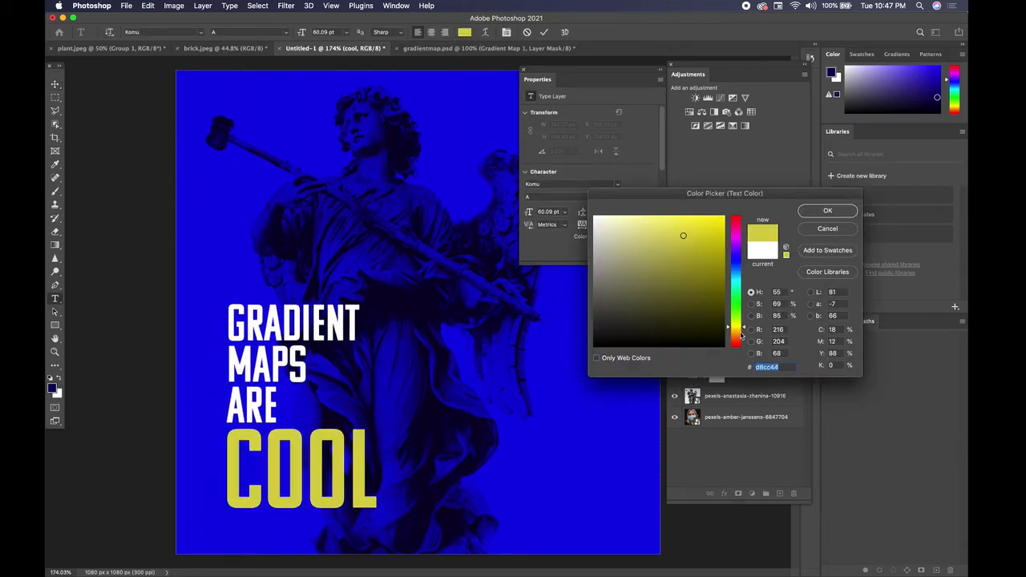
left_click(741, 333)
left_click(739, 330)
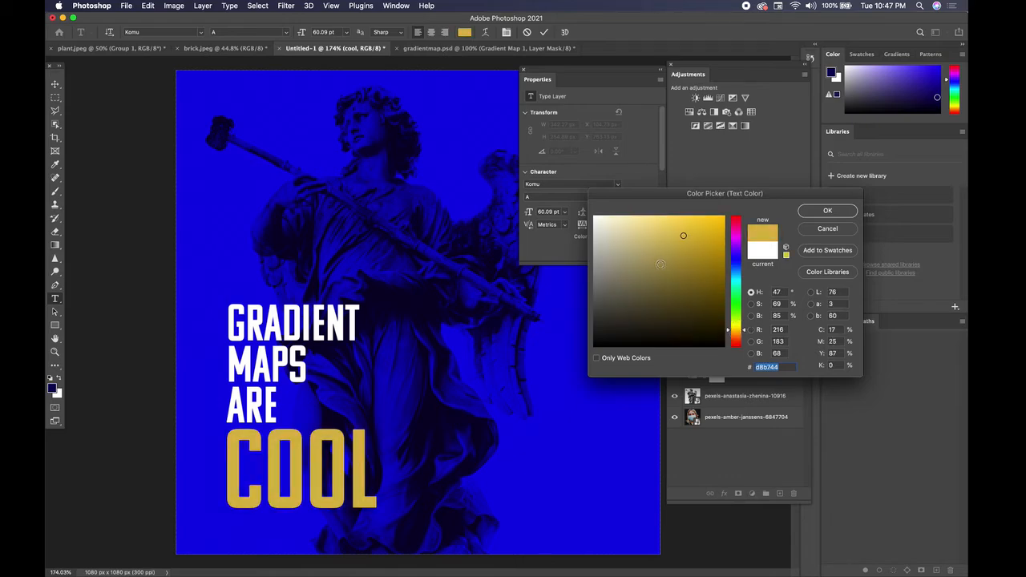
left_click(653, 251)
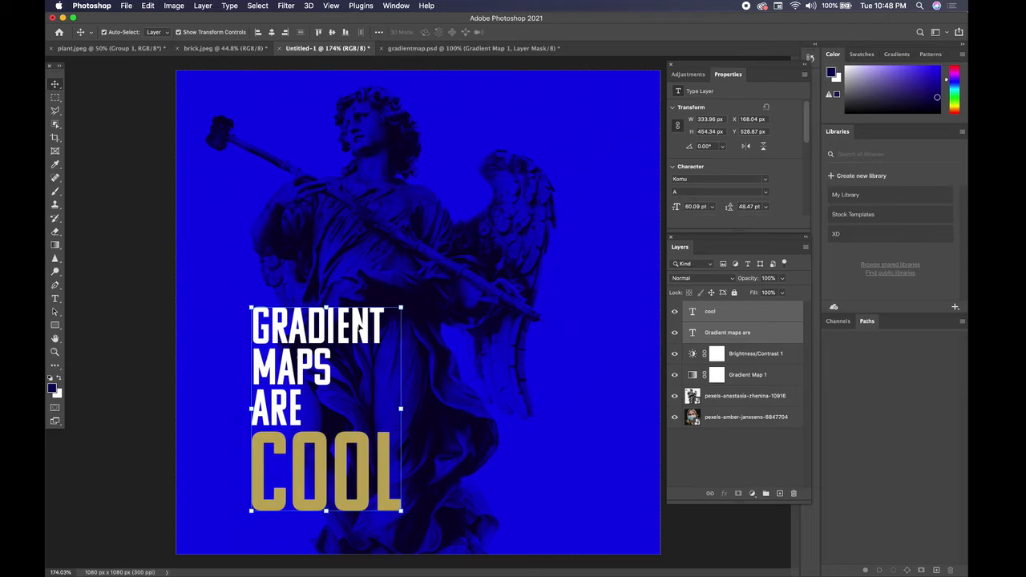
left_click_drag(360, 328, 318, 331)
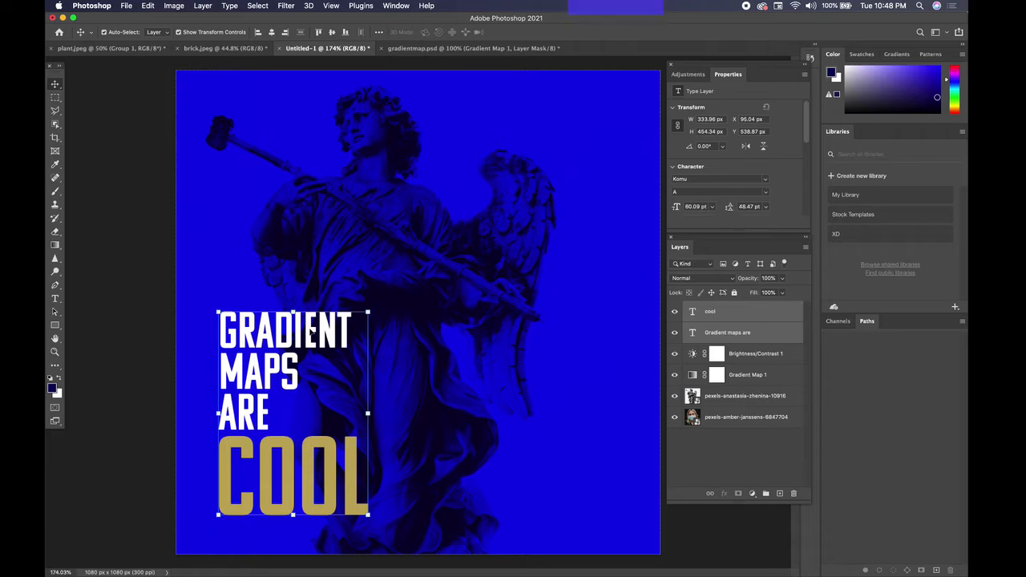
Step: Drag the heading block to the centre-right of the poster and deselect the layers
mouse_move(311, 329)
left_mouse_down()
mouse_move(505, 303)
mouse_move(536, 323)
left_mouse_up()
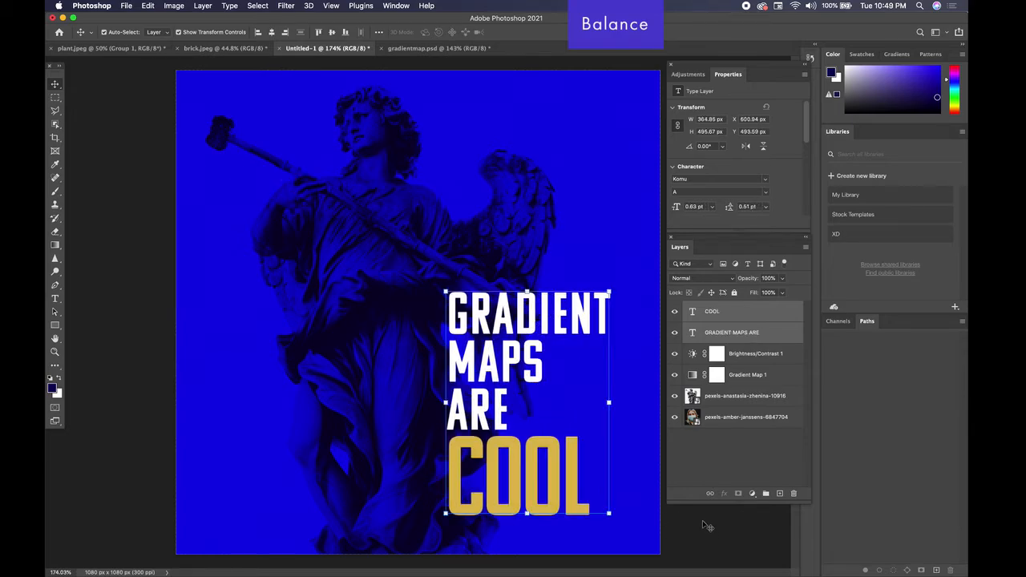
key("super+alt+a")
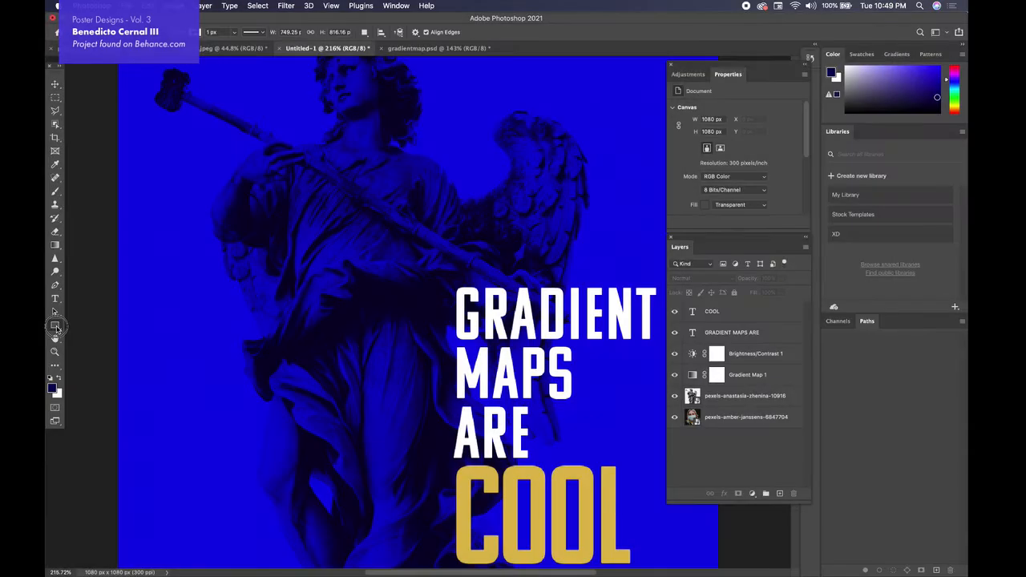
Step: Draw a thin 13 × 168 px vertical rectangle over the angel and delete the accidental extra one
left_click(54, 325)
left_click(92, 322)
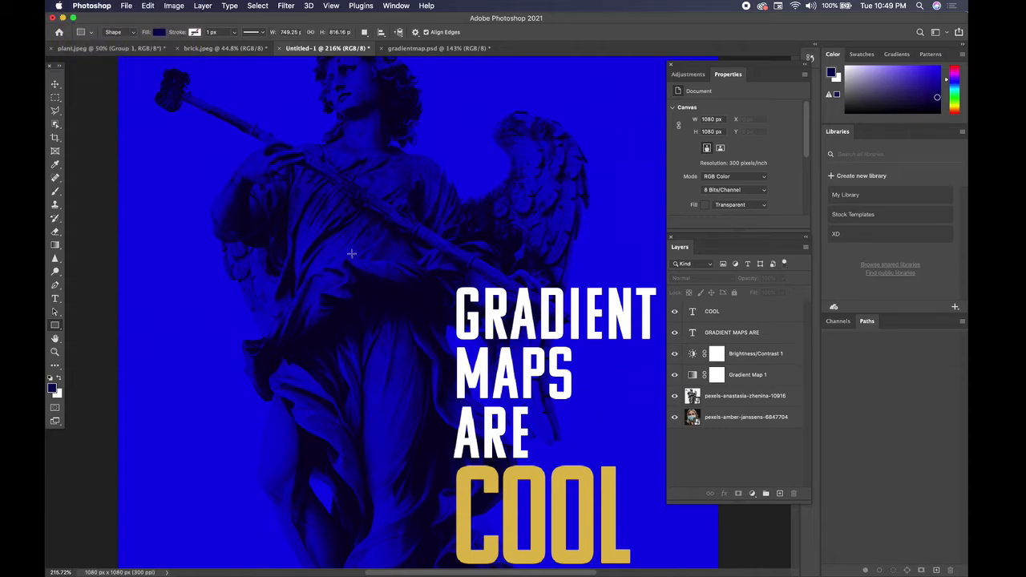
left_click_drag(351, 253, 358, 346)
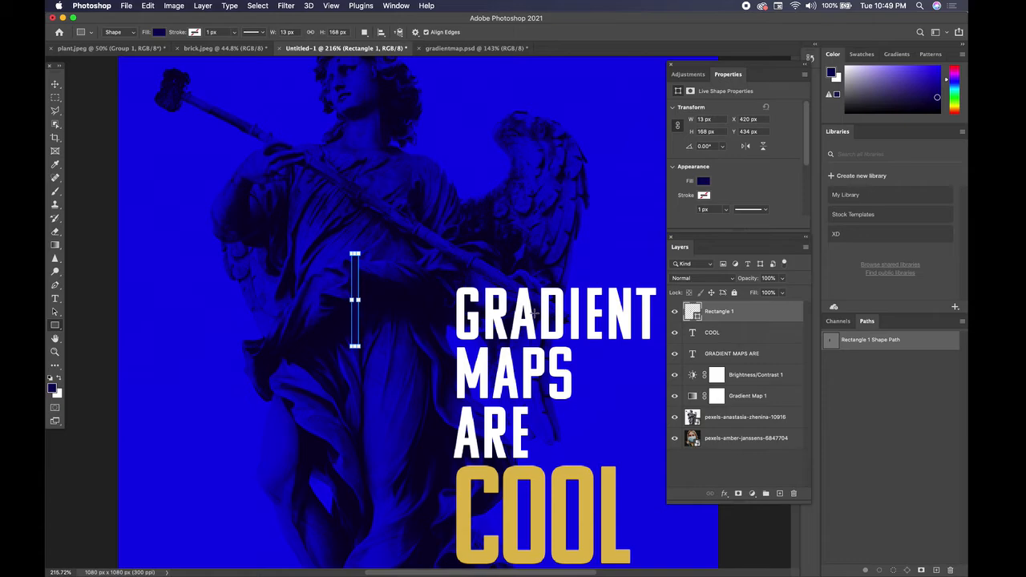
left_click(703, 181)
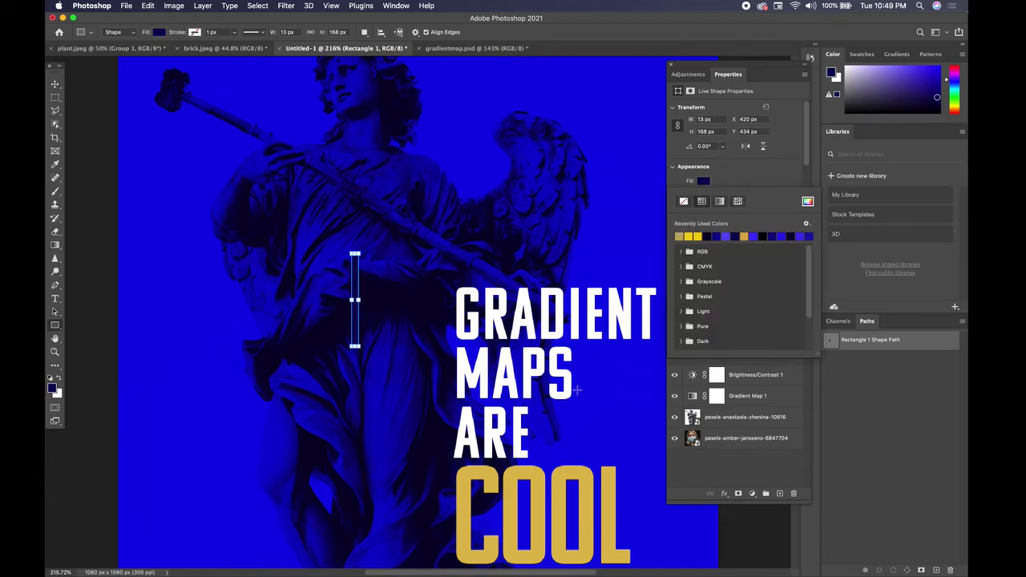
left_click(529, 477)
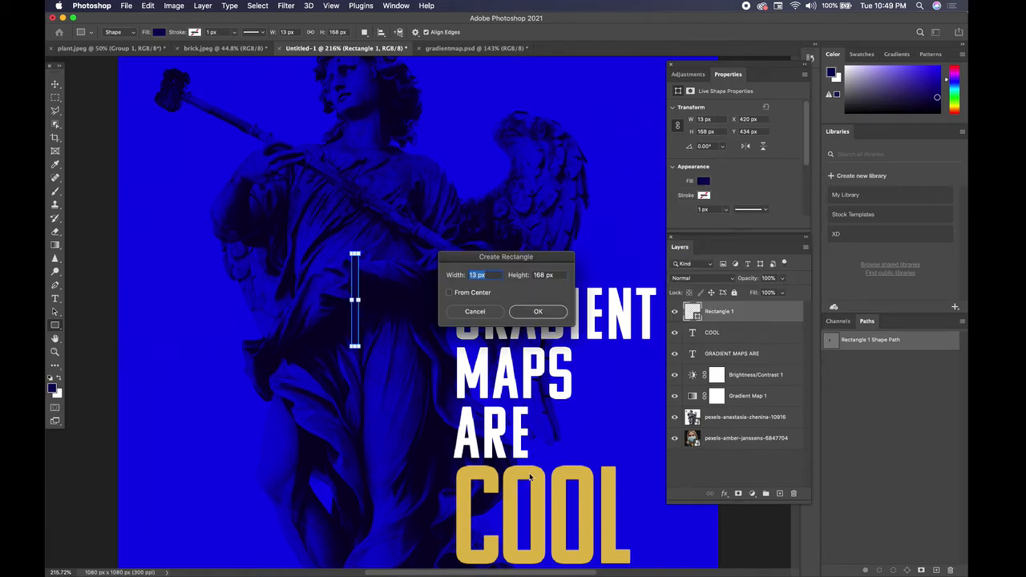
left_click(540, 310)
left_click(55, 84)
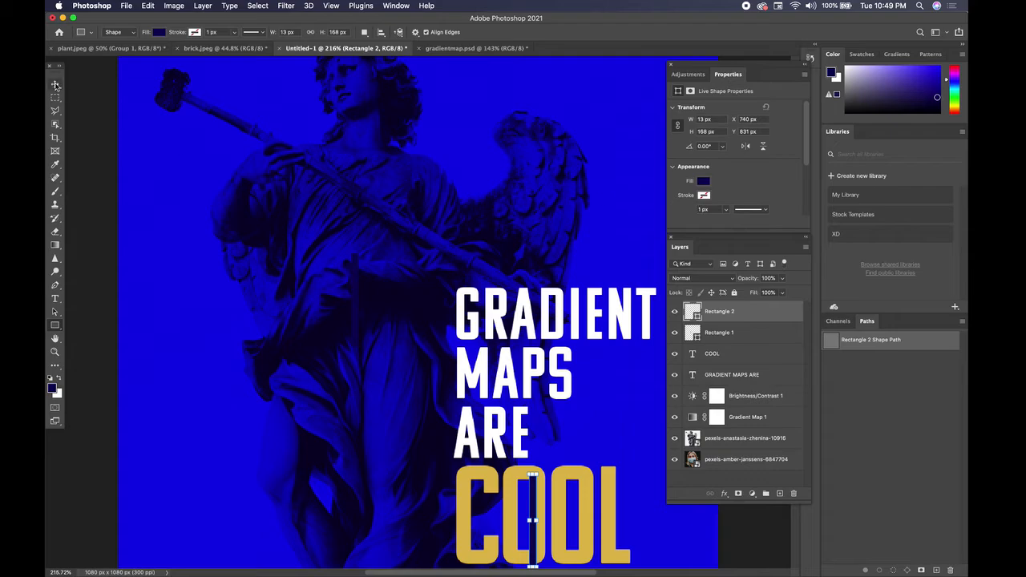
key("BackSpace")
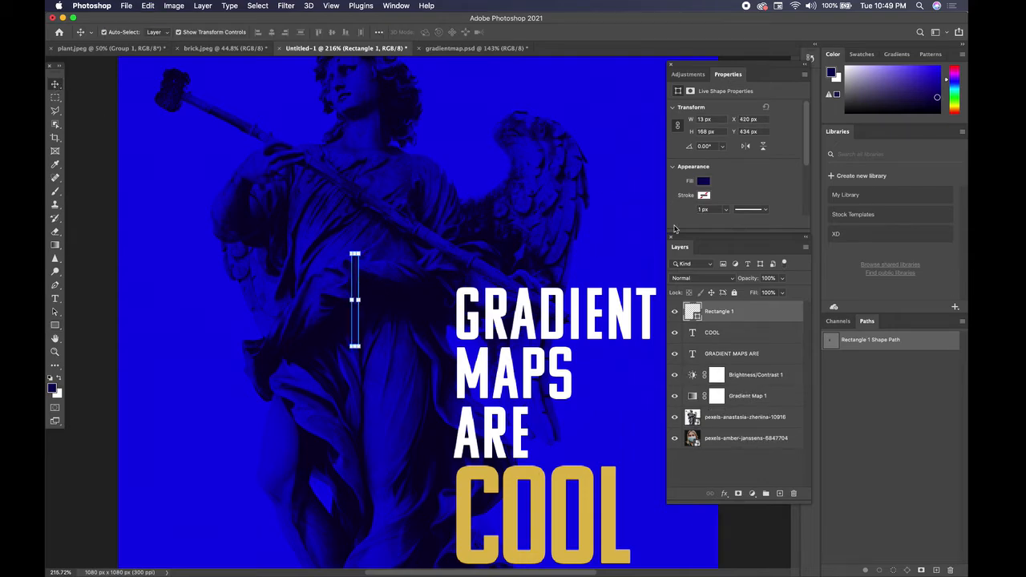
Step: Fill the bar with the recent gold swatch and duplicate it just to its right
left_click(704, 183)
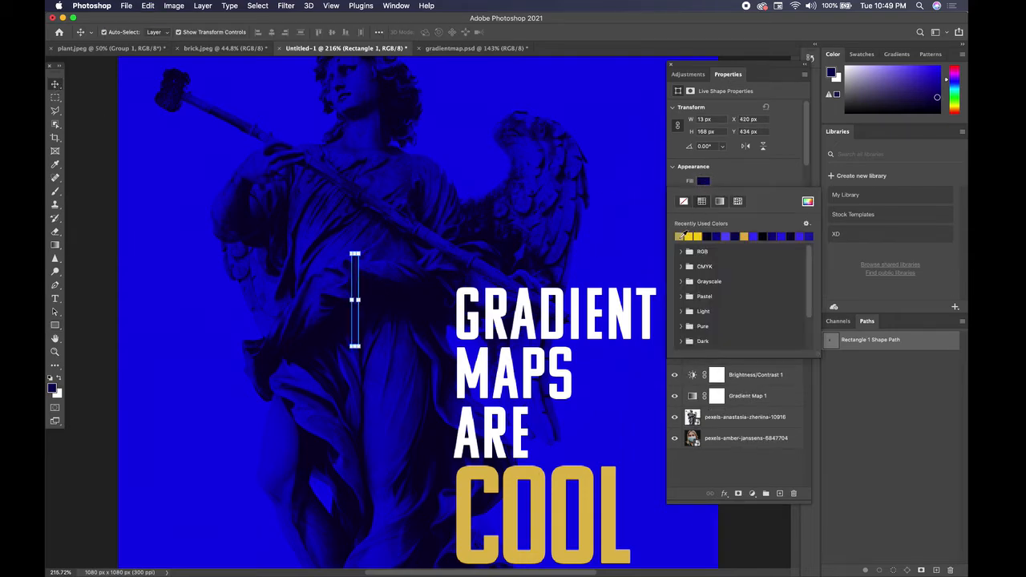
left_click(682, 236)
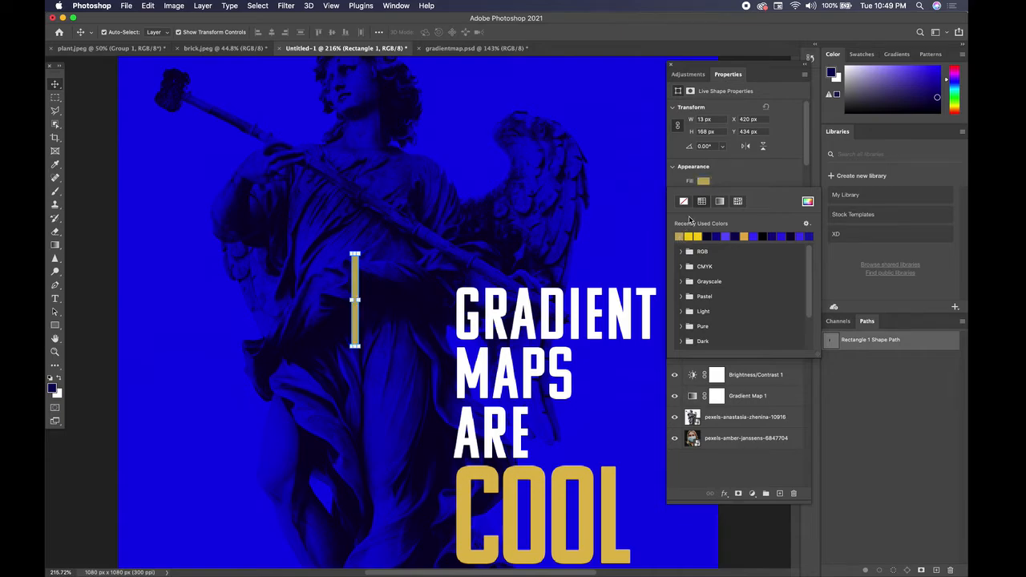
left_click(744, 172)
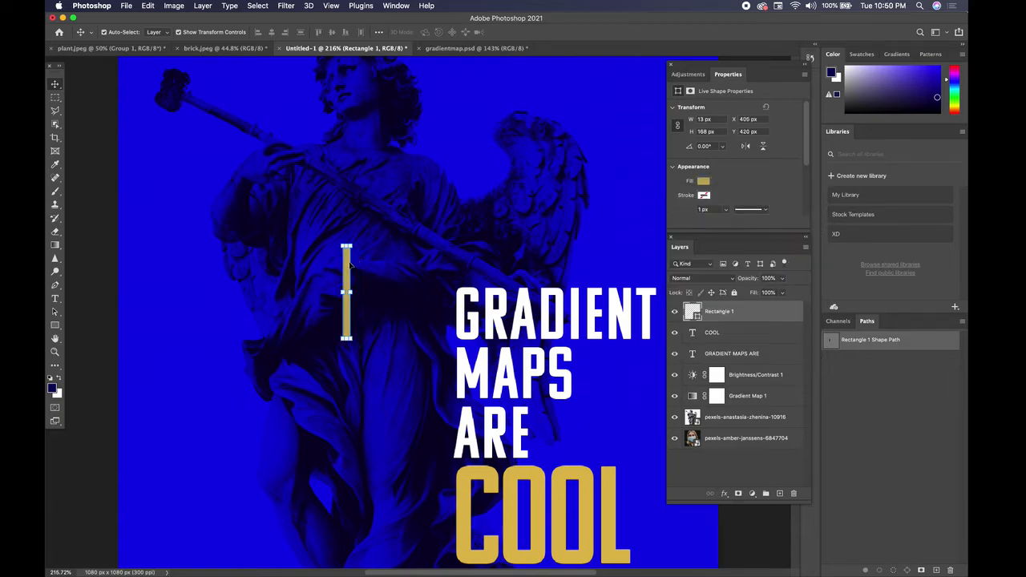
left_click_drag(350, 265, 371, 237)
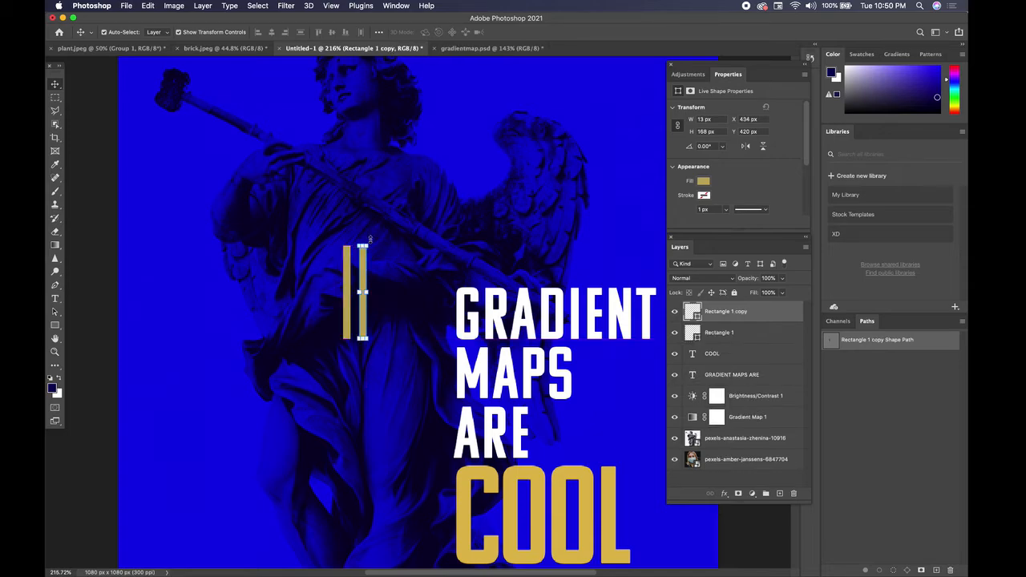
Step: Rotate the copied bar 90° across Rectangle 1 to form a cross, then select both bars
scroll(370, 239, "up", 5)
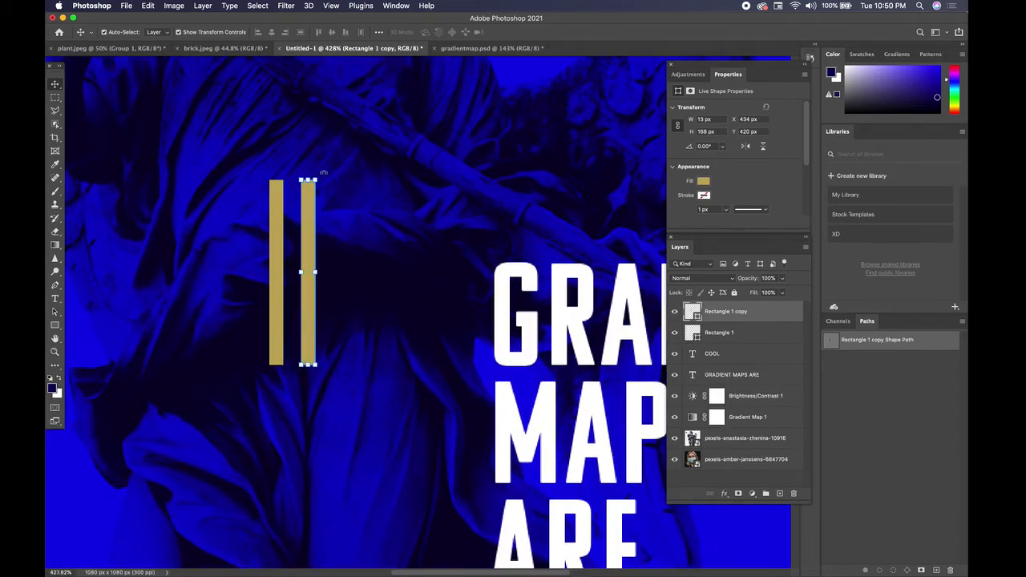
left_click_drag(323, 172, 324, 269)
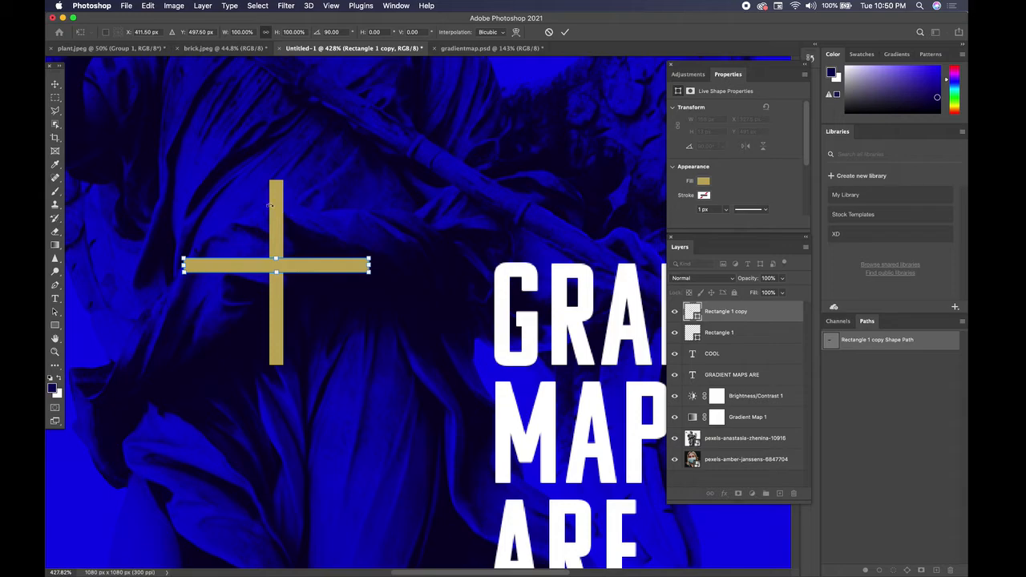
key("Return")
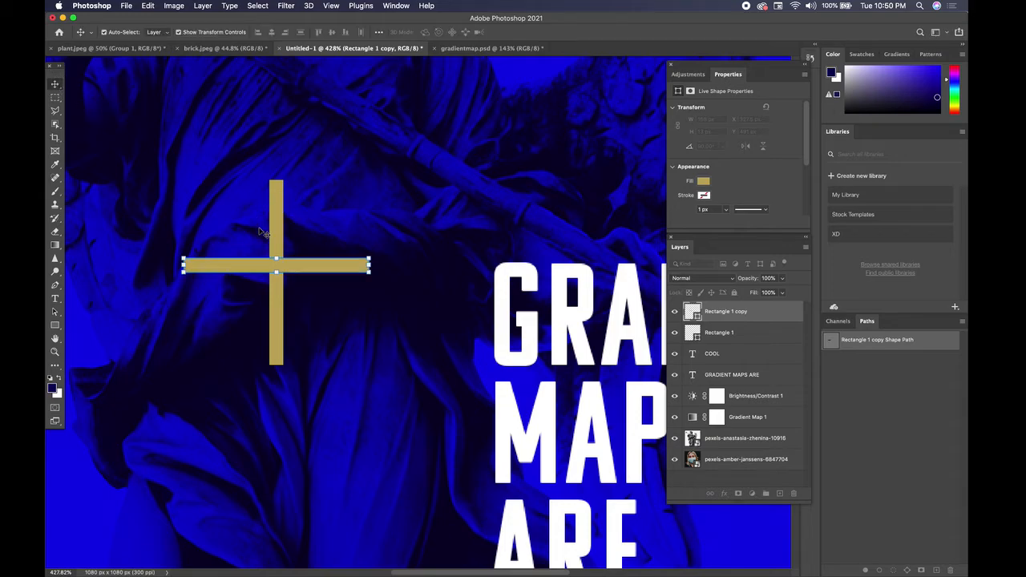
left_click(281, 225, "shift")
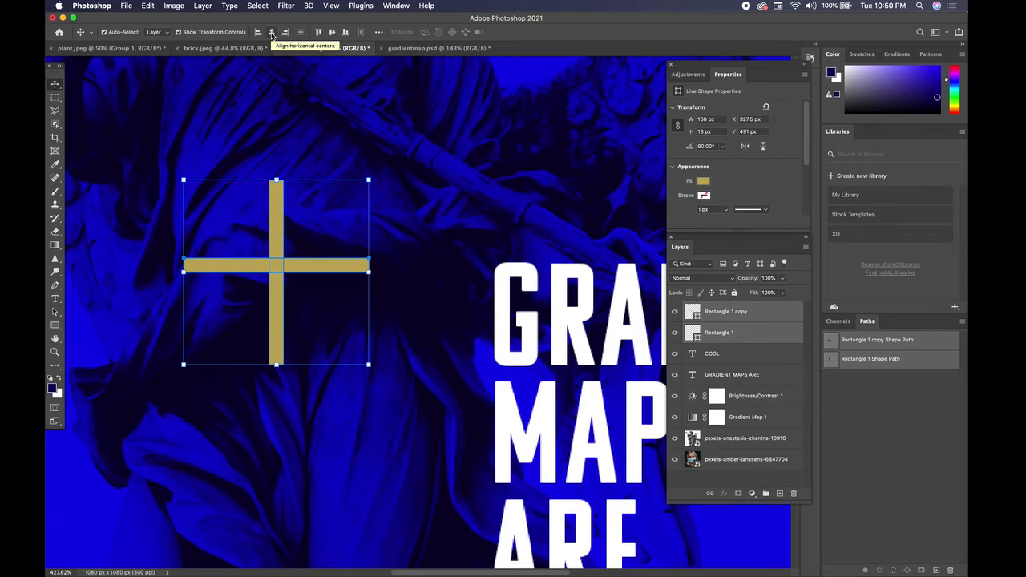
Step: Align the two rectangle bars on their vertical centres and try Merge Shapes from the layer menu
left_click(334, 33)
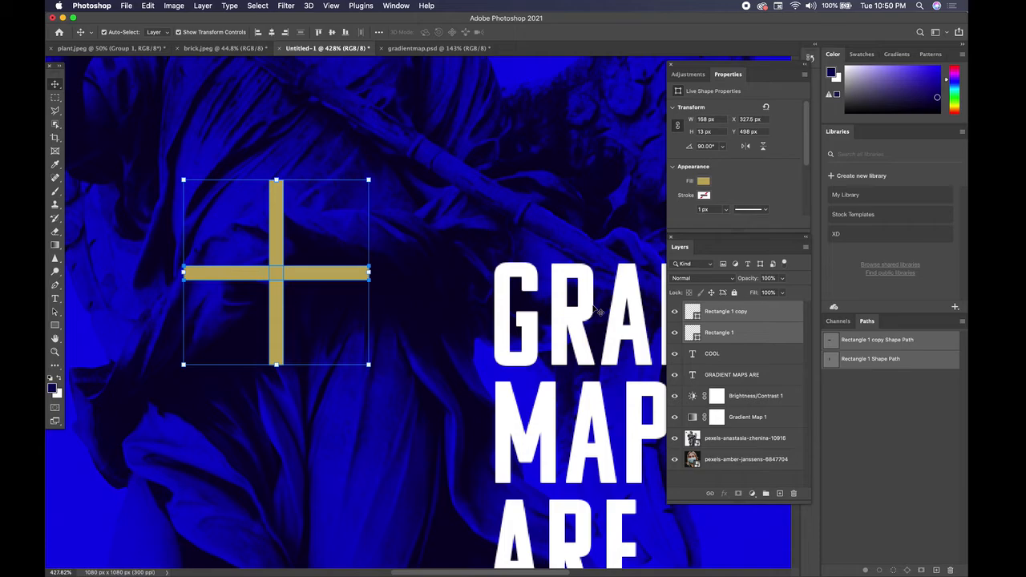
right_click(737, 316)
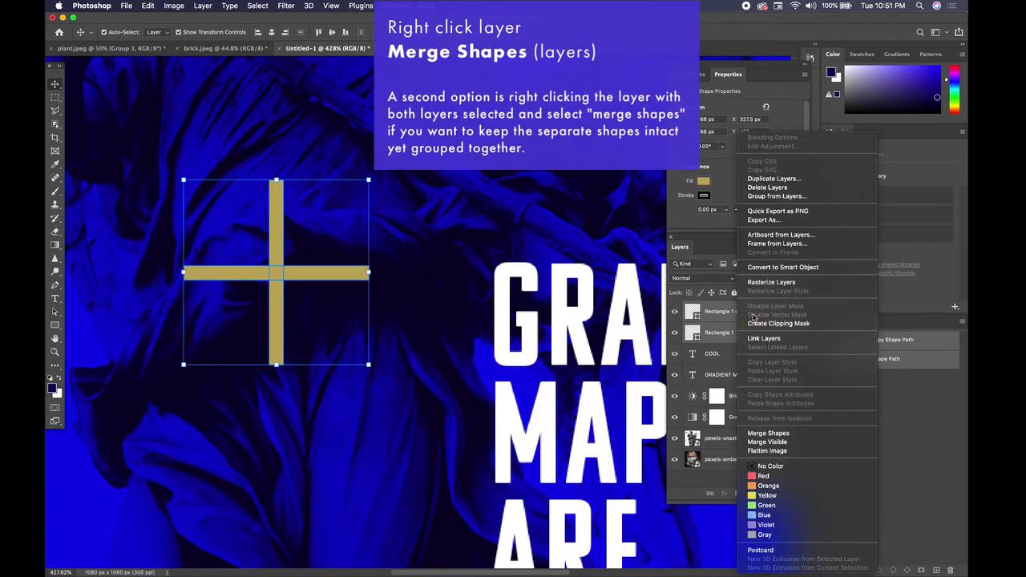
left_click(784, 434)
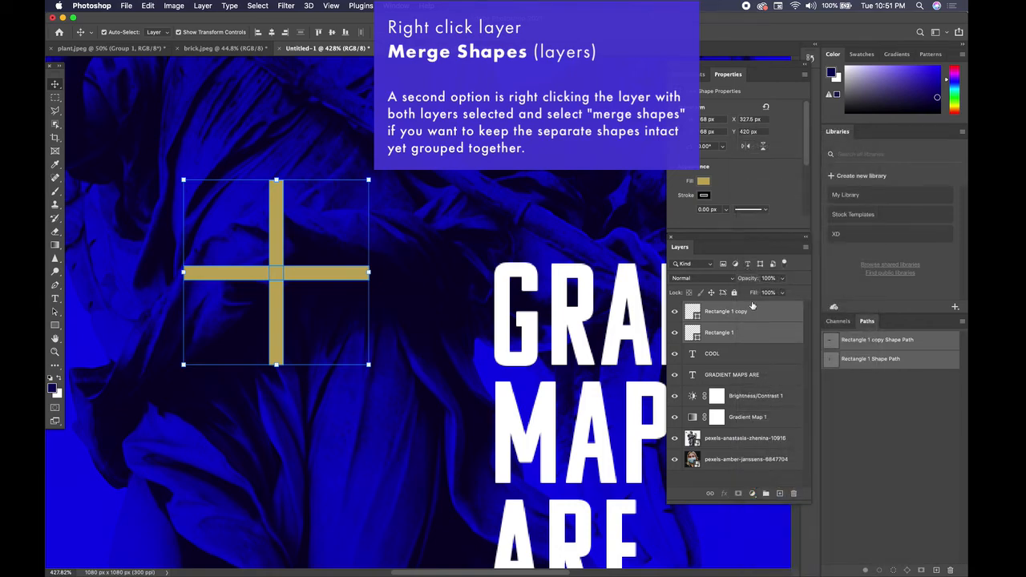
right_click(762, 317)
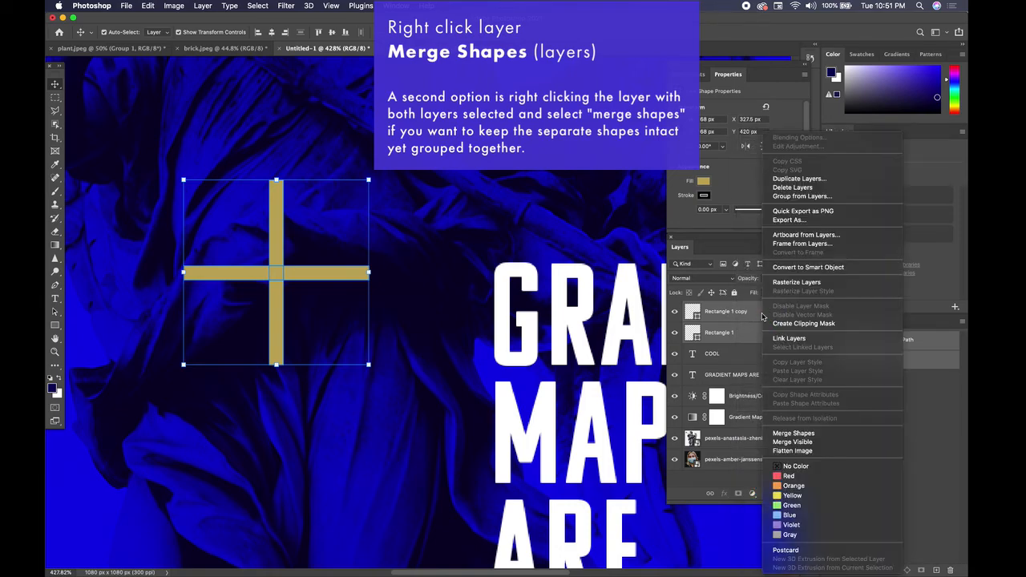
left_click(793, 433)
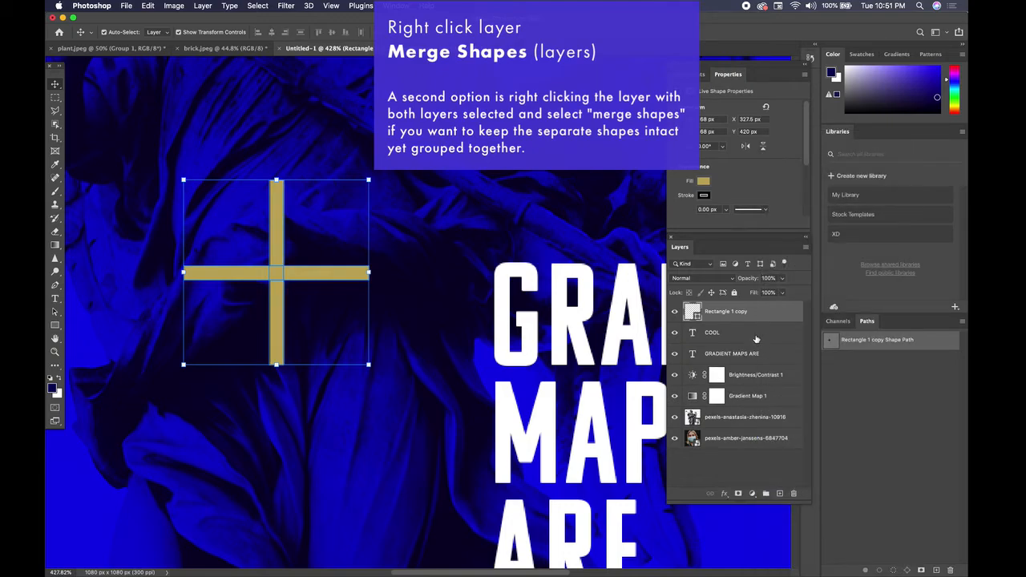
Step: Remove the stroke from the cross shape, then select both bar layers together
left_click(458, 275)
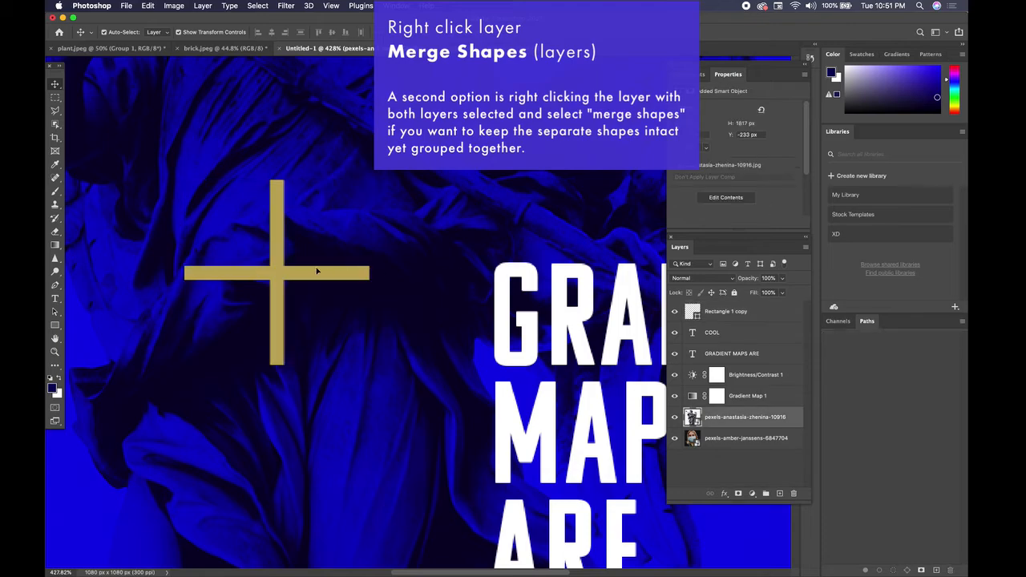
left_click(315, 273)
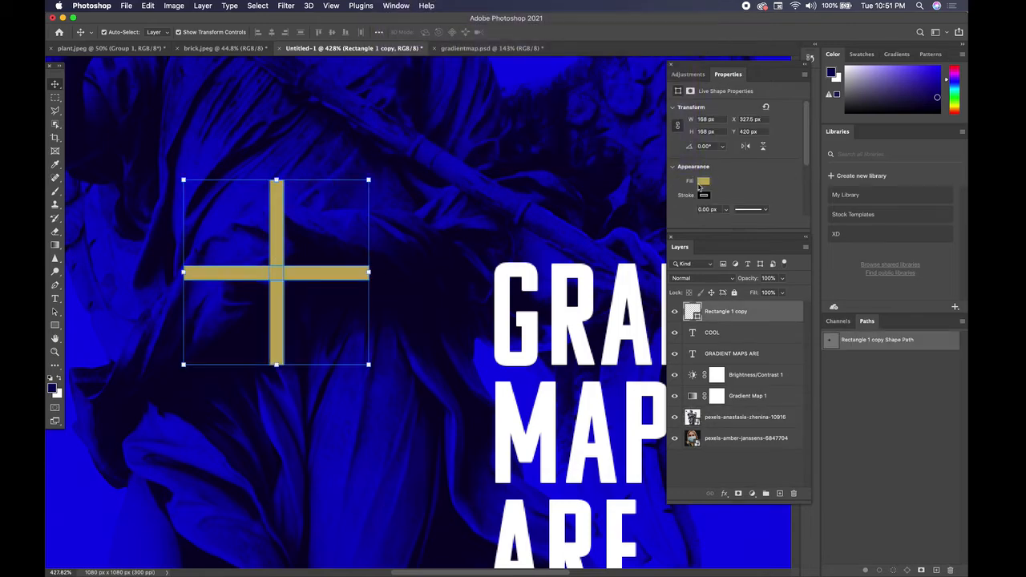
left_click(704, 196)
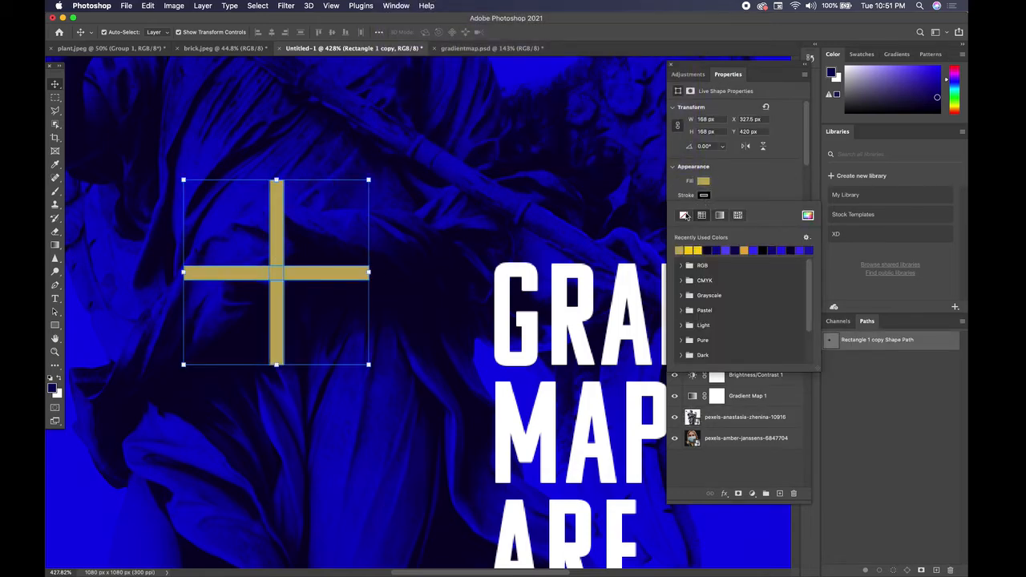
left_click(683, 216)
left_click(704, 198)
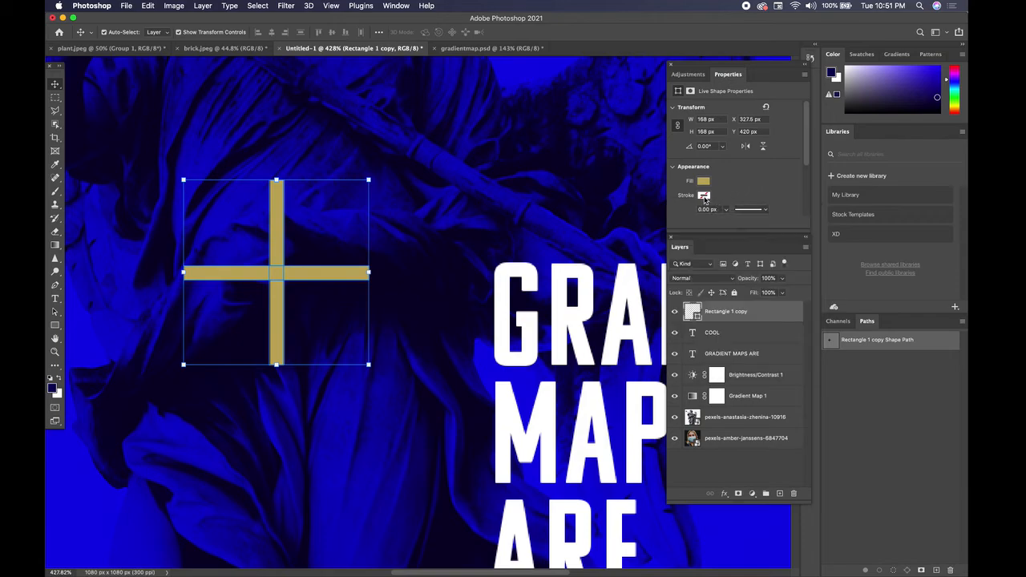
left_click(411, 232)
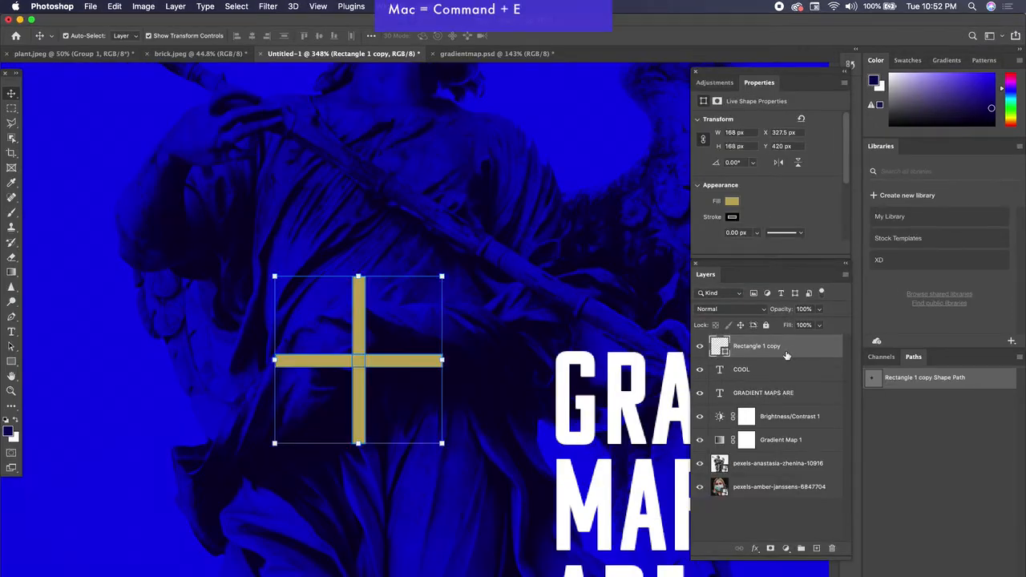
left_click(744, 326, "shift")
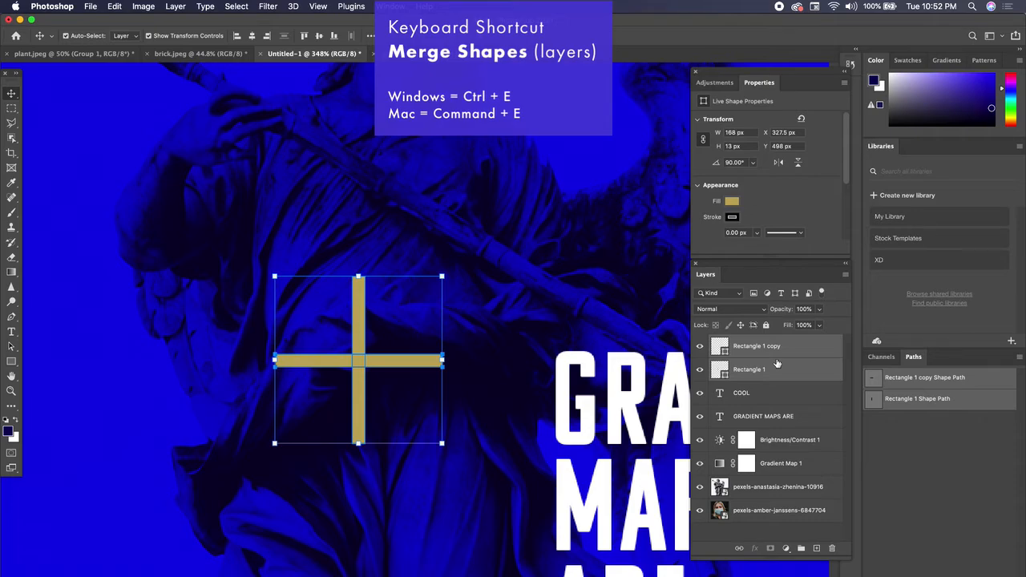
Step: Merge the two bars into a single cross shape layer with Cmd+E and shift it slightly up-right
key("super")
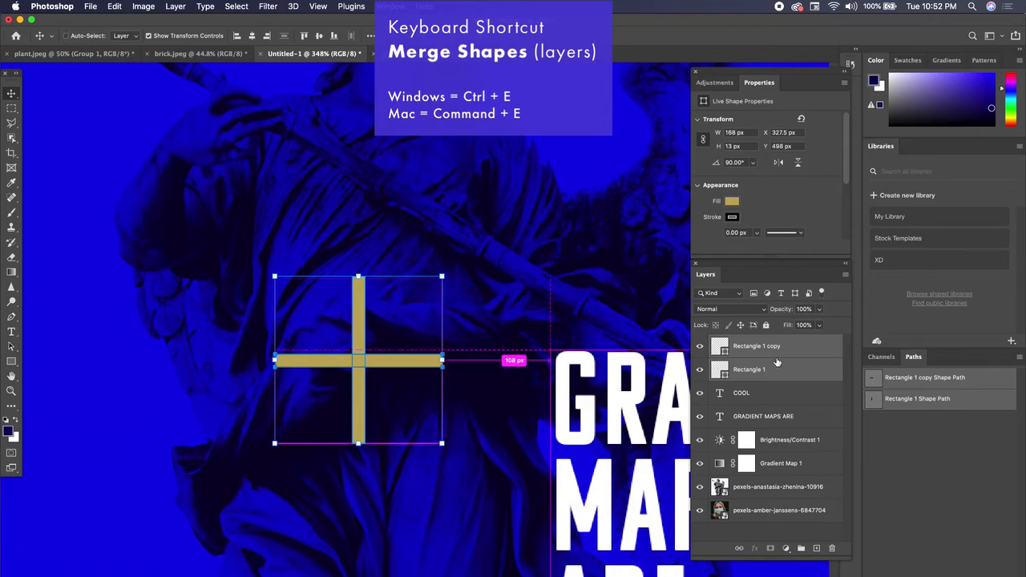
key("super+e")
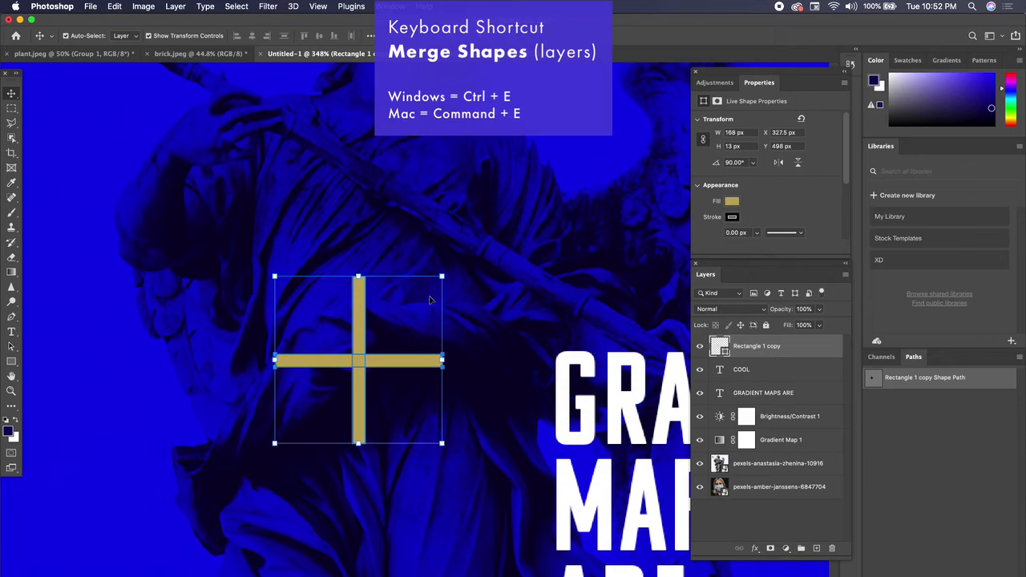
mouse_move(360, 321)
left_mouse_down()
mouse_move(339, 313)
mouse_move(378, 316)
left_mouse_up()
scroll(474, 393, "right", 5)
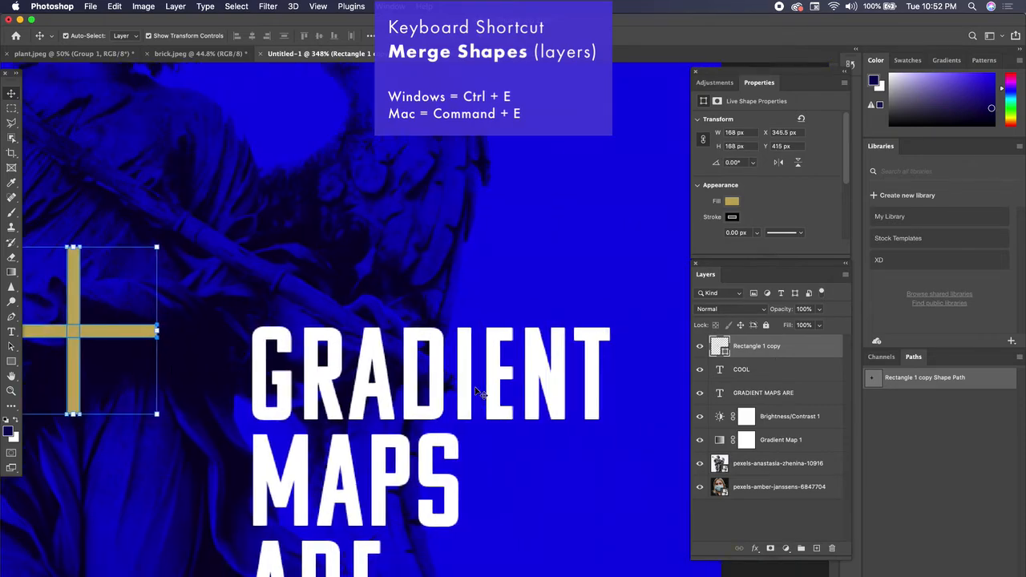
scroll(440, 360, "down", 5)
scroll(519, 341, "down", 3)
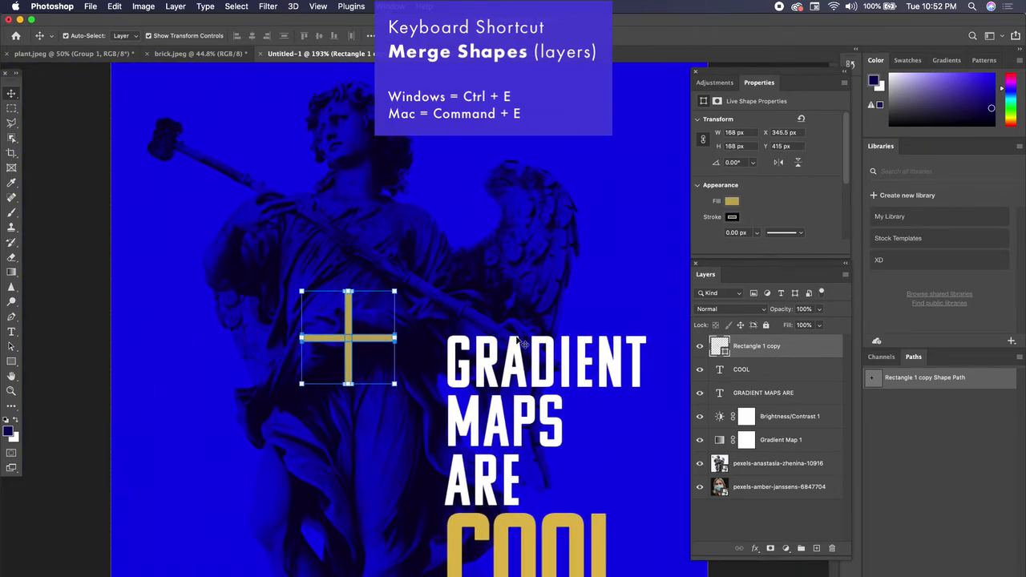
Step: Scale the cross down to about 38% (64.13 × 64.13 px) and nudge it beside GRADIENT
left_click_drag(404, 292, 428, 331)
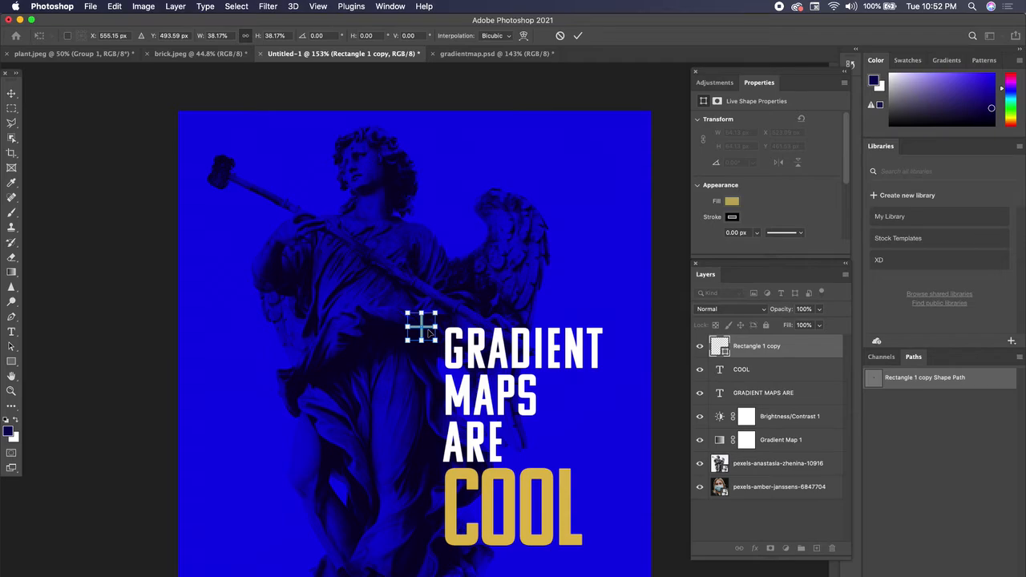
key("Down")
key("Down")
key("Down")
key("Down")
key("Down")
key("Down")
key("Down")
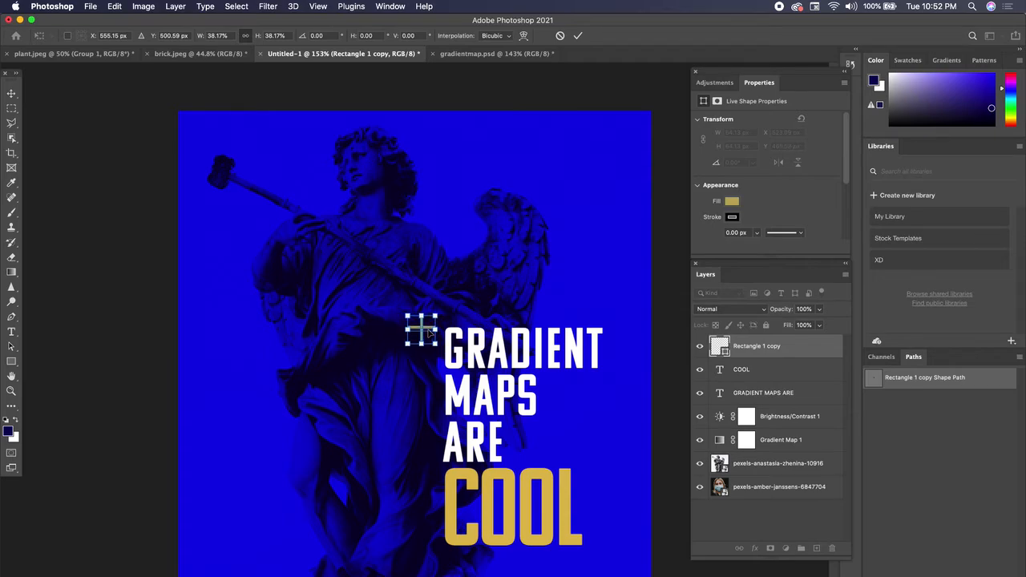
key("Return")
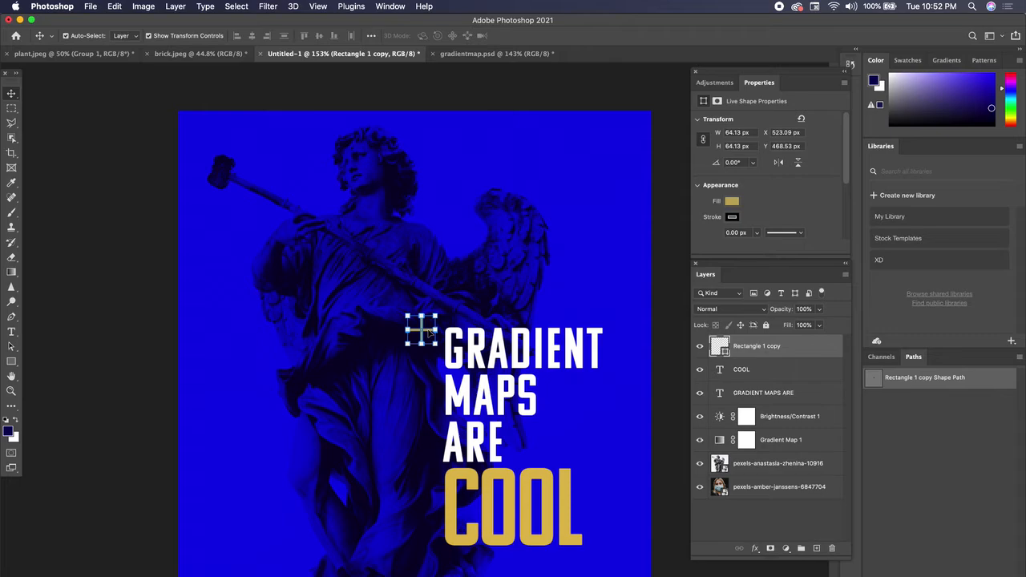
right_click(799, 348)
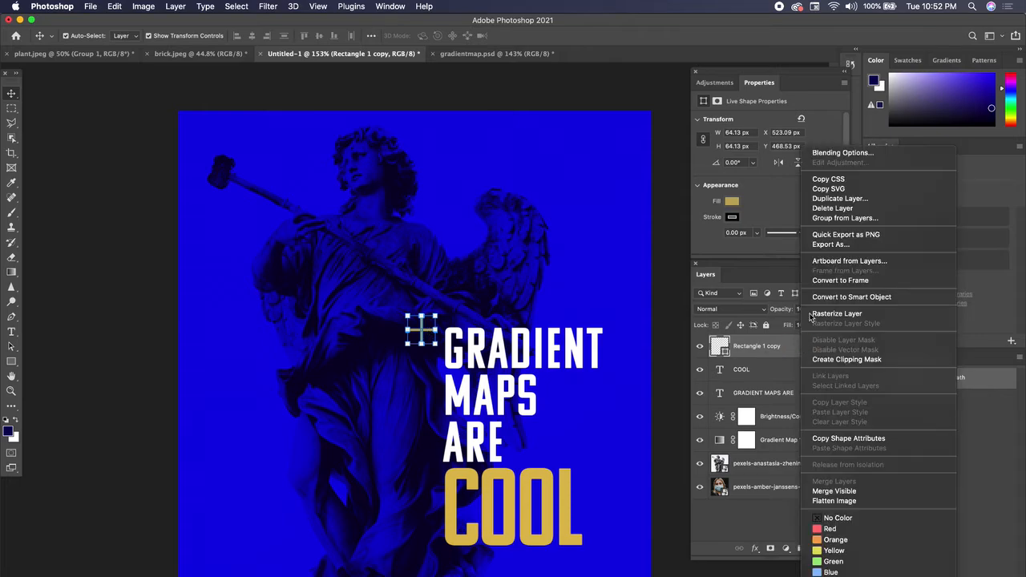
Step: Duplicate the cross layer as Rectangle 1 copy 2 and move the copy below the end of COOL
left_click(838, 199)
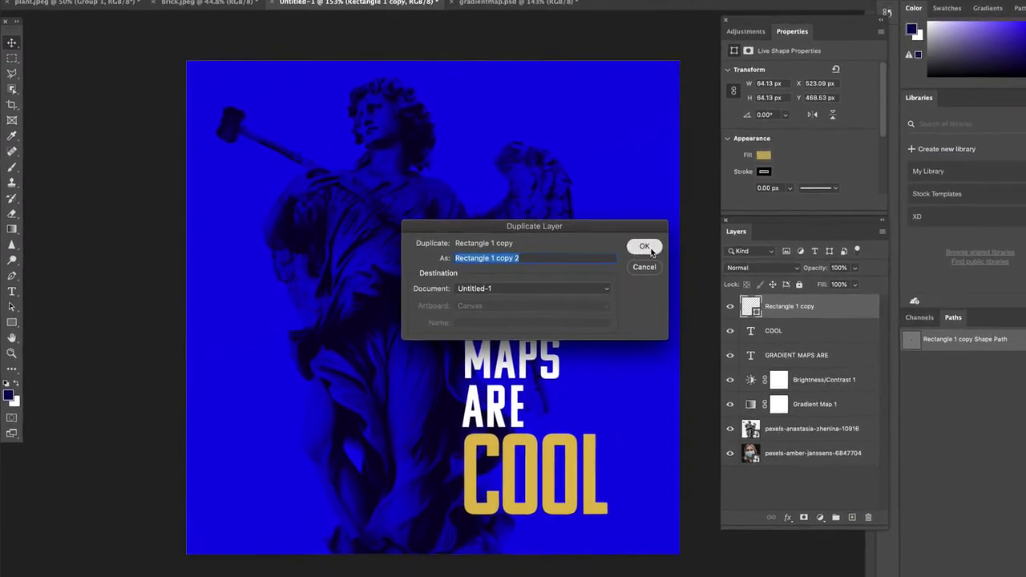
left_click(651, 251)
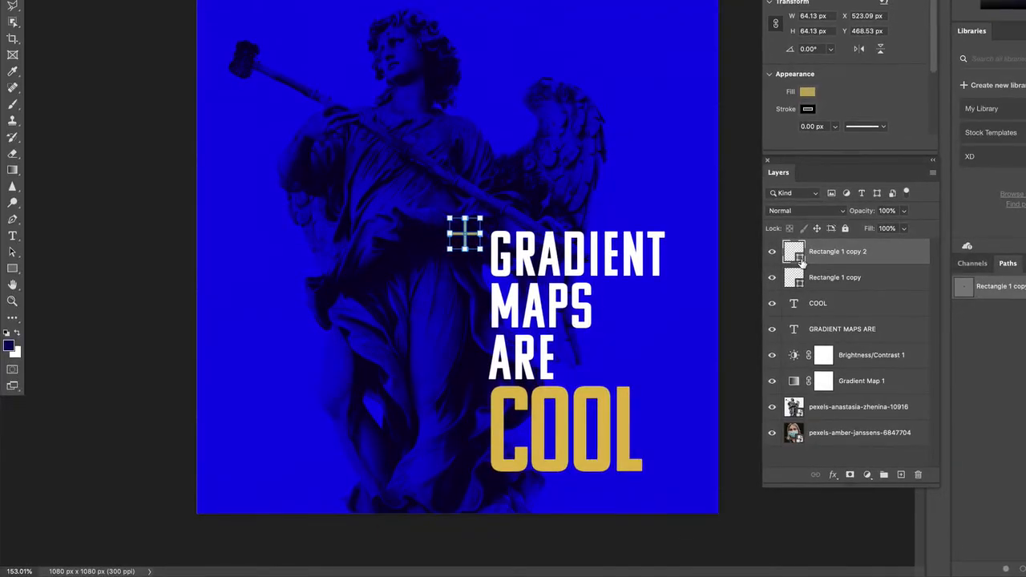
left_click_drag(475, 238, 667, 469)
left_click(754, 521)
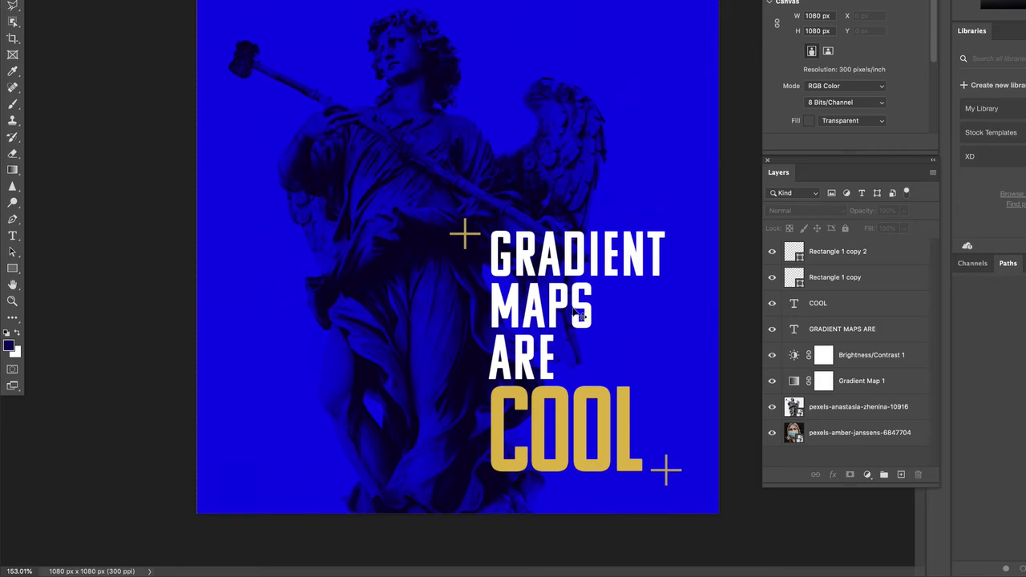
scroll(577, 315, "up", 3)
scroll(577, 315, "right", 3)
scroll(578, 314, "down", 2)
Step: Select the small cross beside GRADIENT and bring up the View menu
left_click(453, 158)
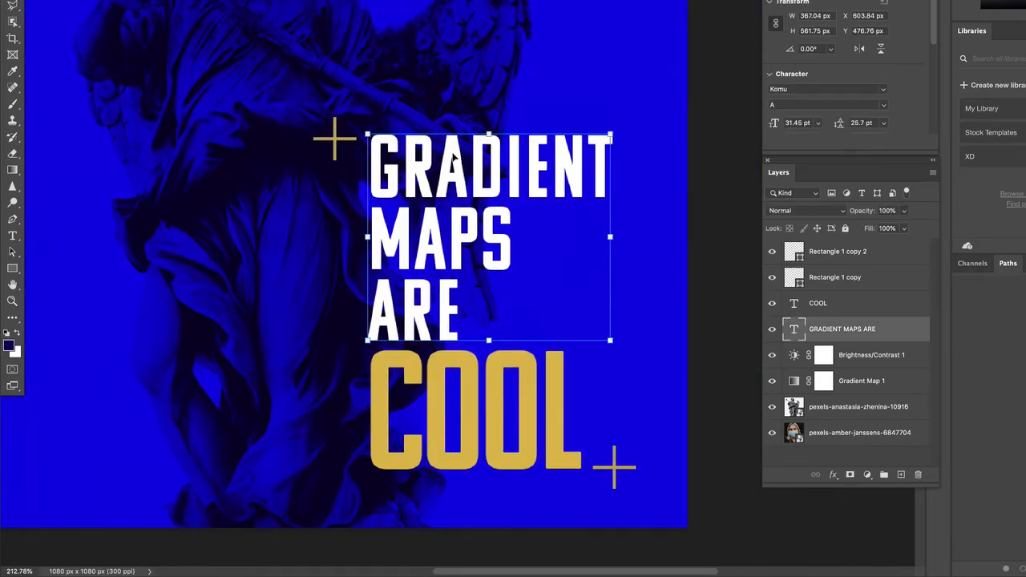
left_click(336, 144)
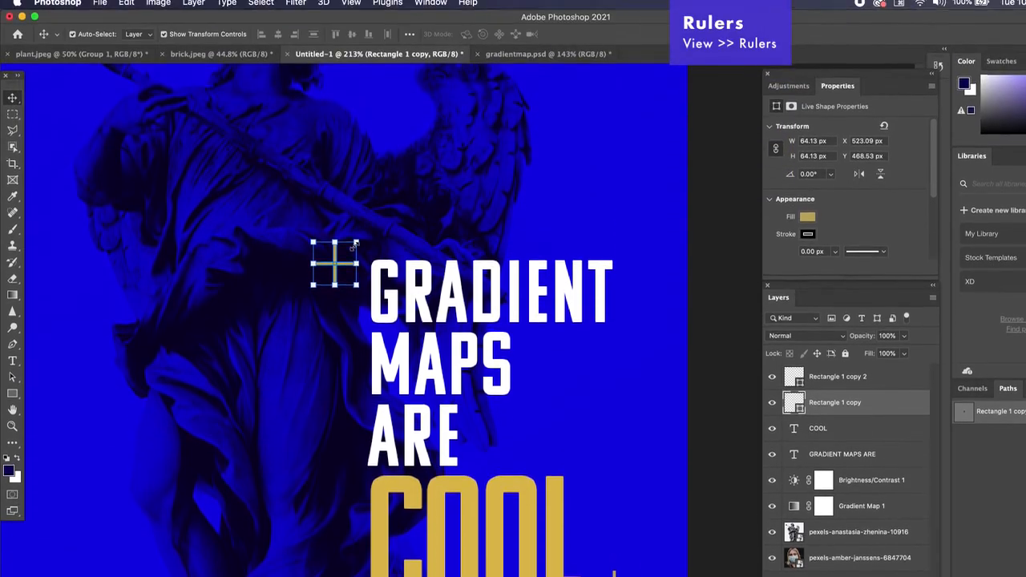
left_click(350, 2)
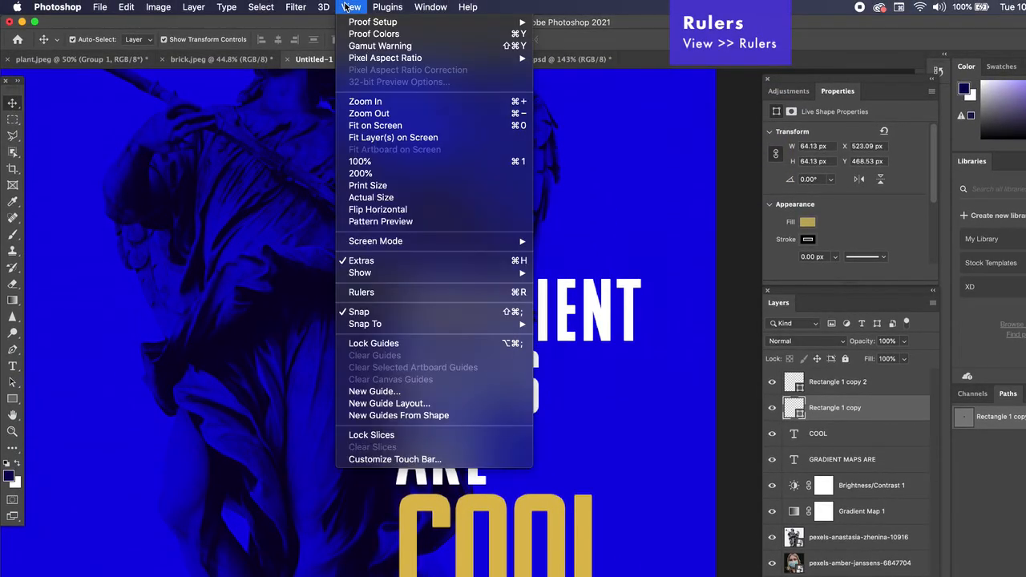
Step: Switch on rulers along the canvas edges
left_click(385, 293)
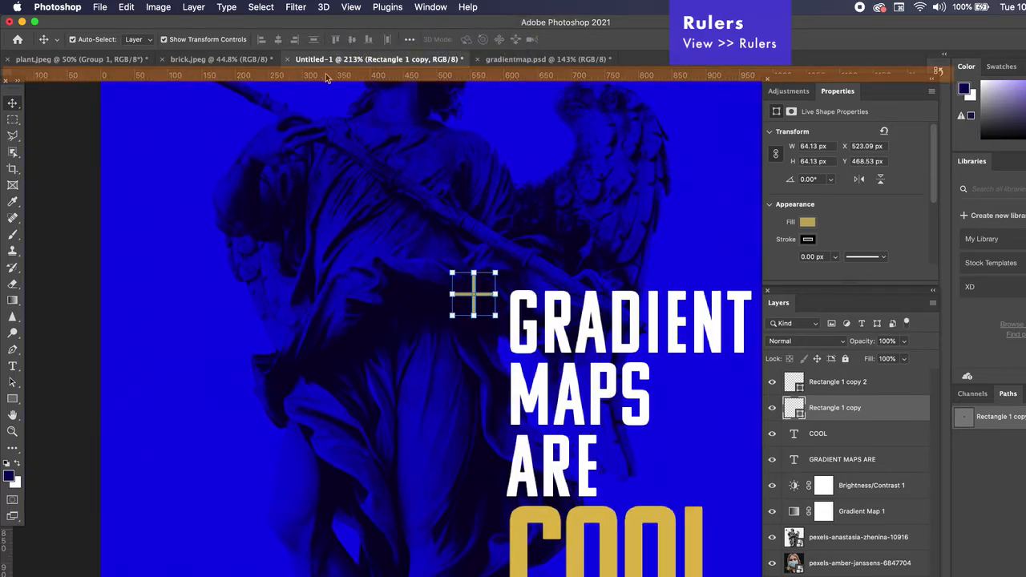
left_click(22, 95)
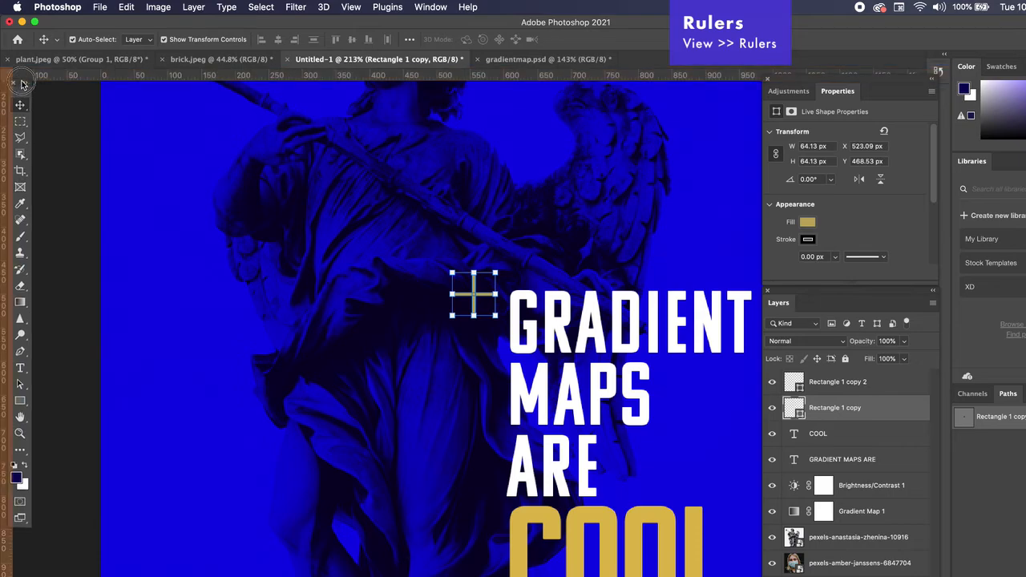
left_click_drag(22, 99, 58, 98)
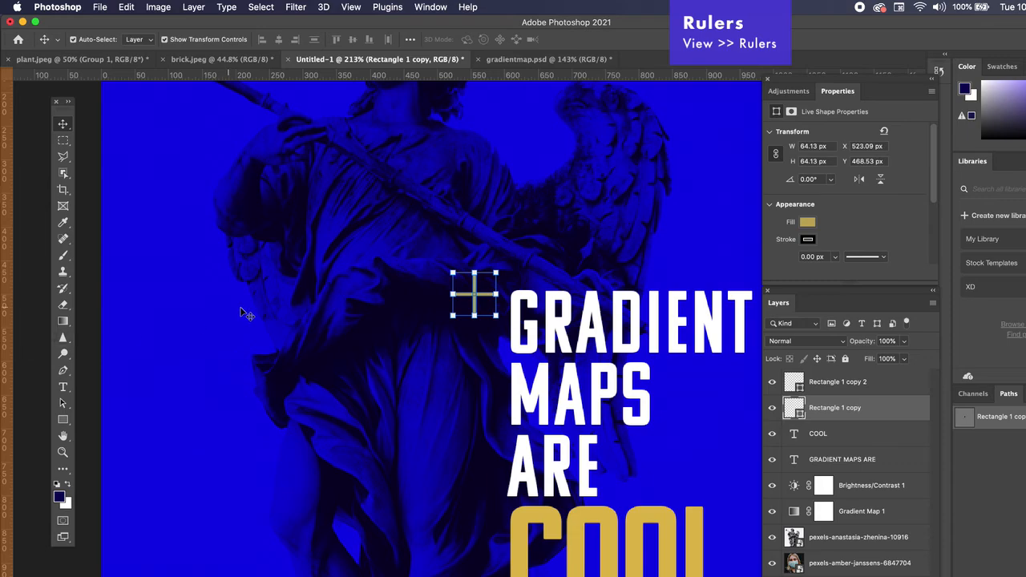
scroll(242, 305, "down", 3)
scroll(269, 304, "down", 3)
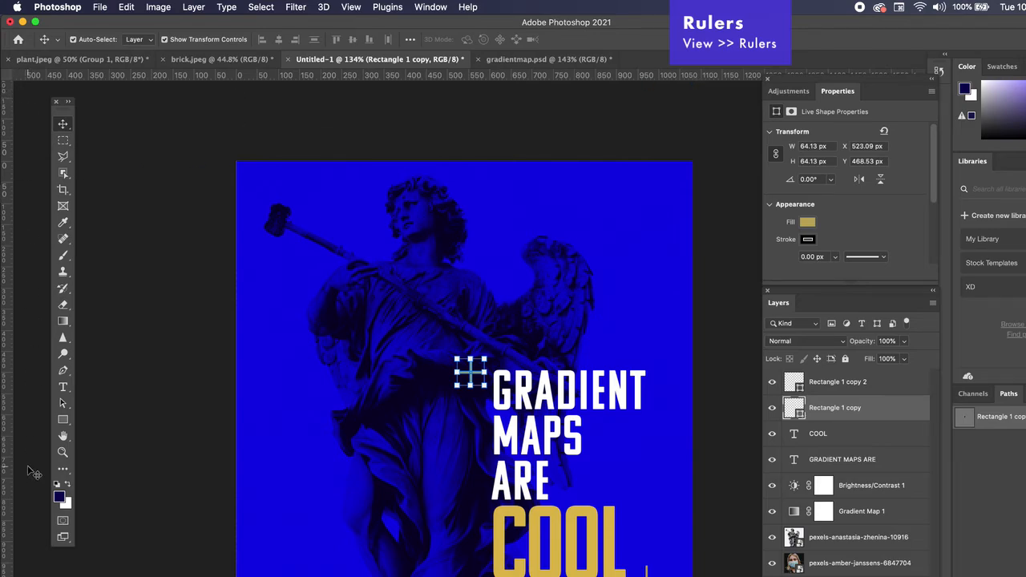
Step: Try a light blue pasteboard colour, undo it, and pull a horizontal guide down to the cross
right_click(36, 519)
left_click(38, 523)
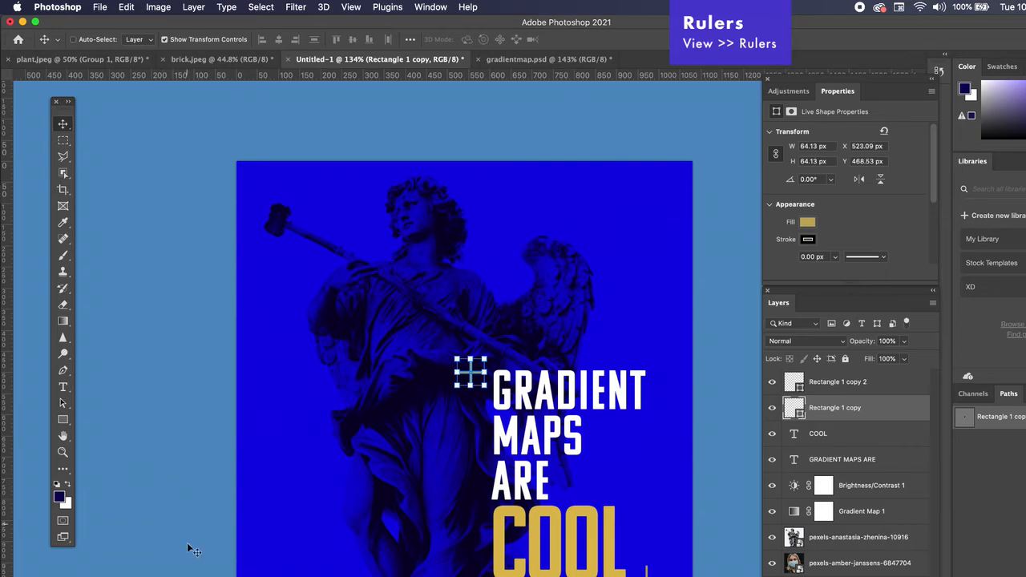
key("super+z")
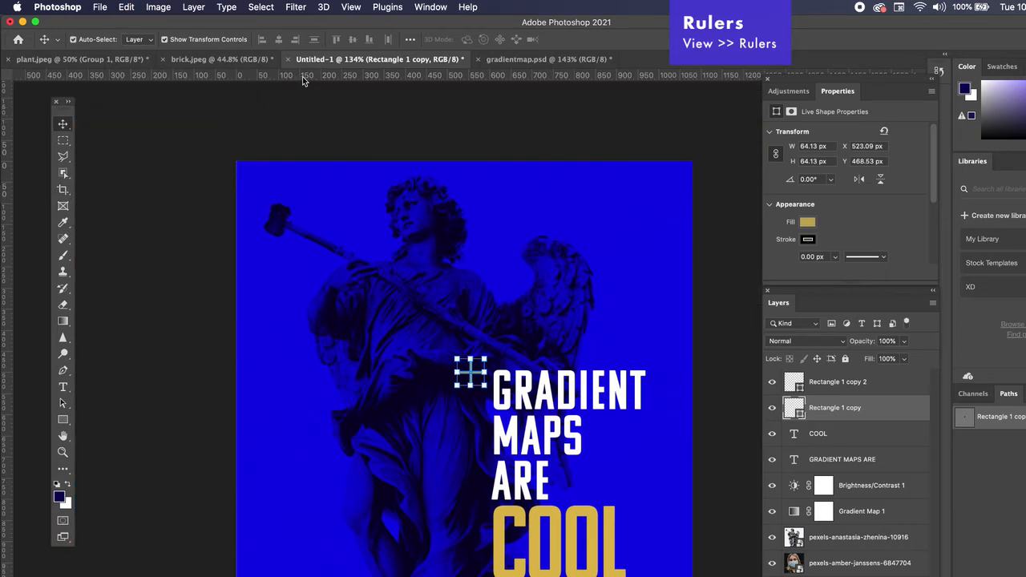
left_click_drag(305, 80, 379, 372)
Step: Line the upper gold cross up so it sits centred on the horizontal guide
scroll(523, 400, "up", 5)
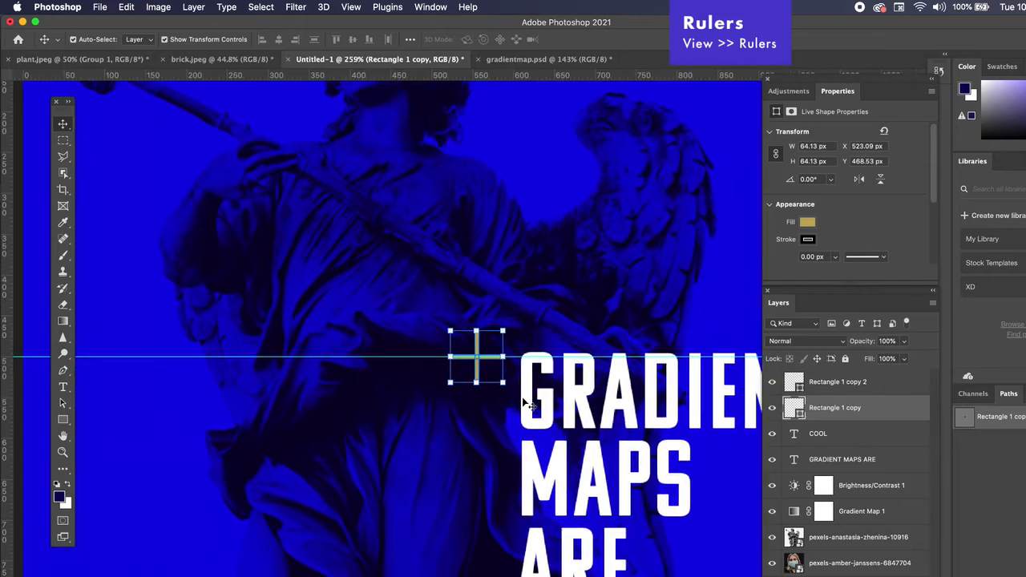
scroll(525, 403, "left", 10)
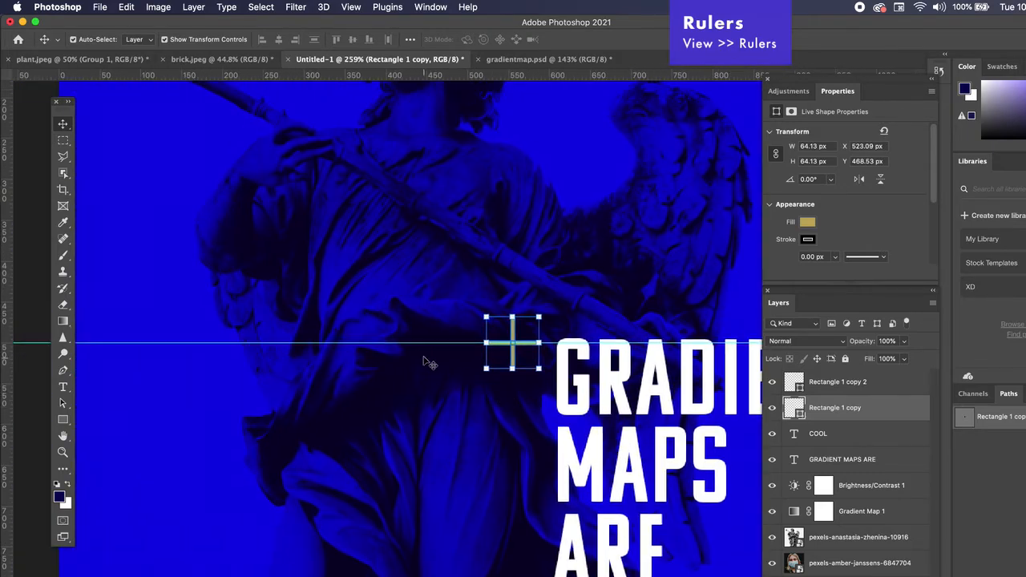
left_click_drag(420, 344, 423, 338)
left_click(525, 383)
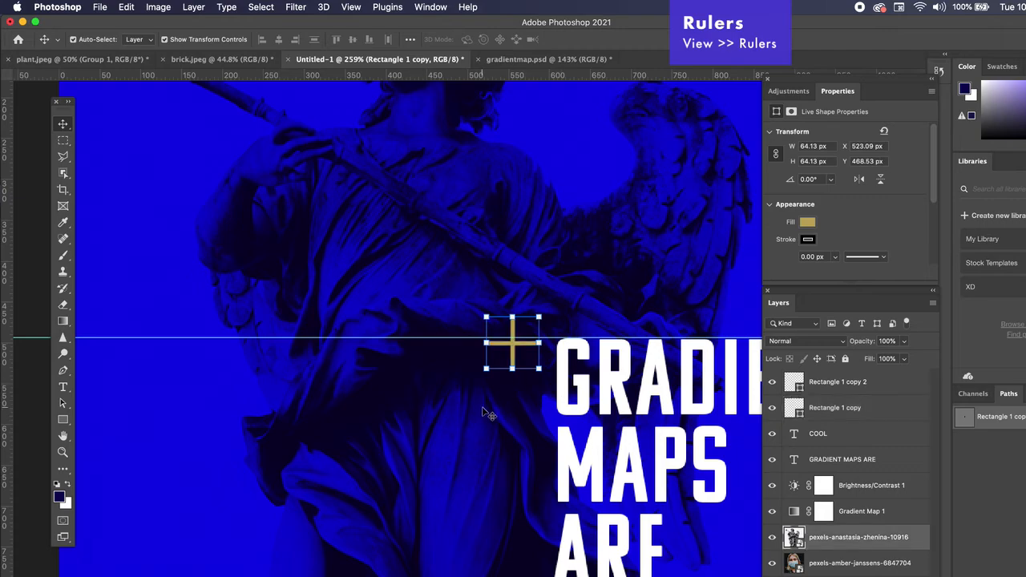
scroll(511, 380, "up", 1)
scroll(511, 380, "up", 4)
left_click_drag(548, 326, 547, 322)
key("Up")
key("Up")
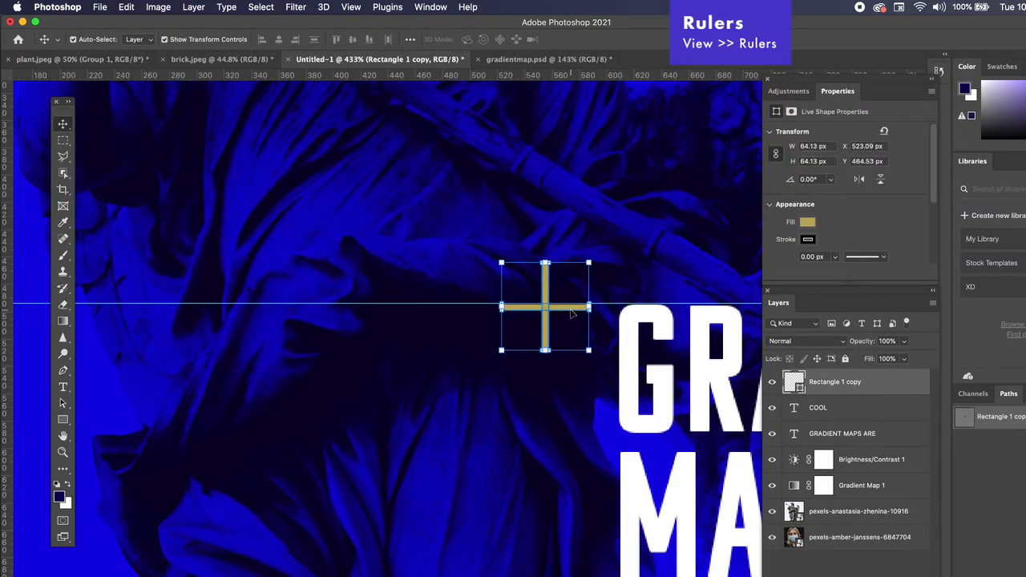
left_click(488, 403)
Step: Add a guide along COOL's baseline and place a copy of the cross at COOL's lower right
scroll(487, 403, "right", 5)
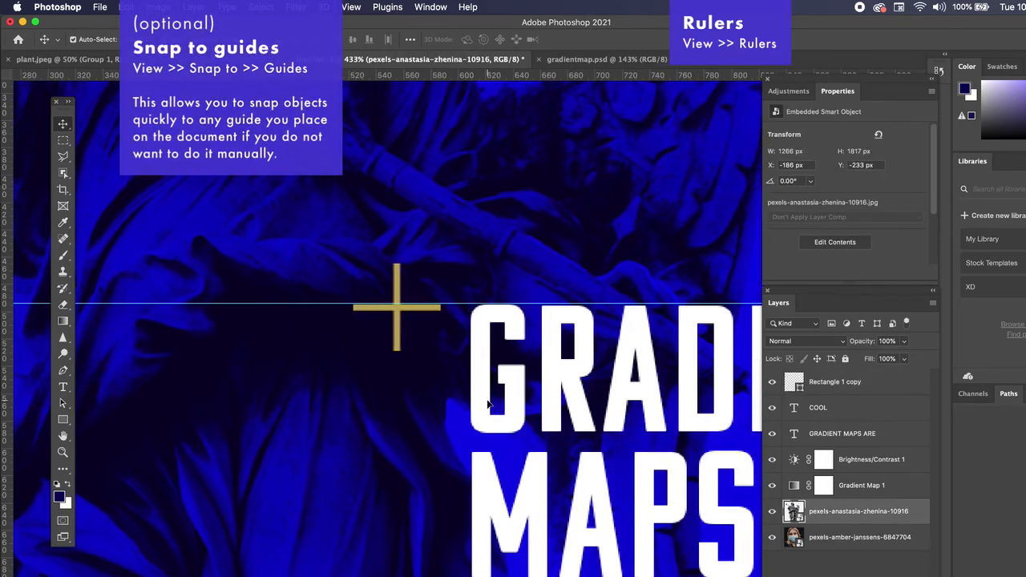
scroll(487, 404, "down", 5)
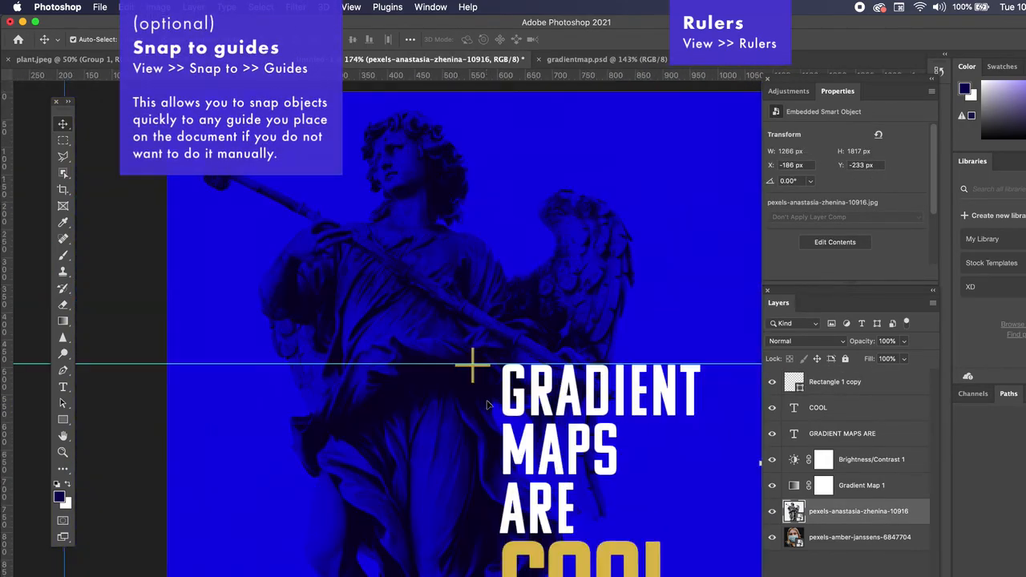
left_click_drag(531, 75, 542, 541)
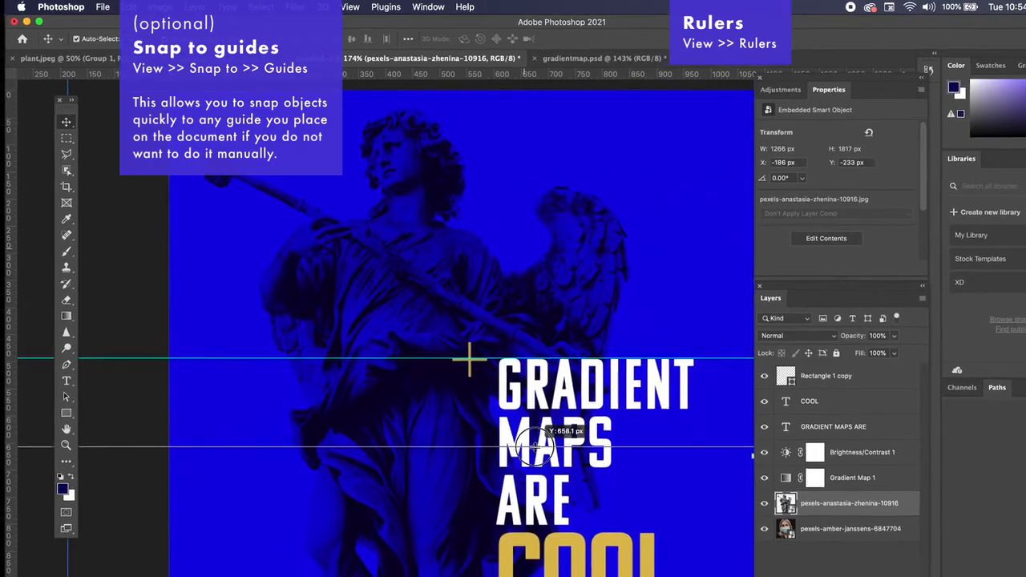
left_click_drag(510, 471, 512, 558)
left_click_drag(448, 319, 645, 558)
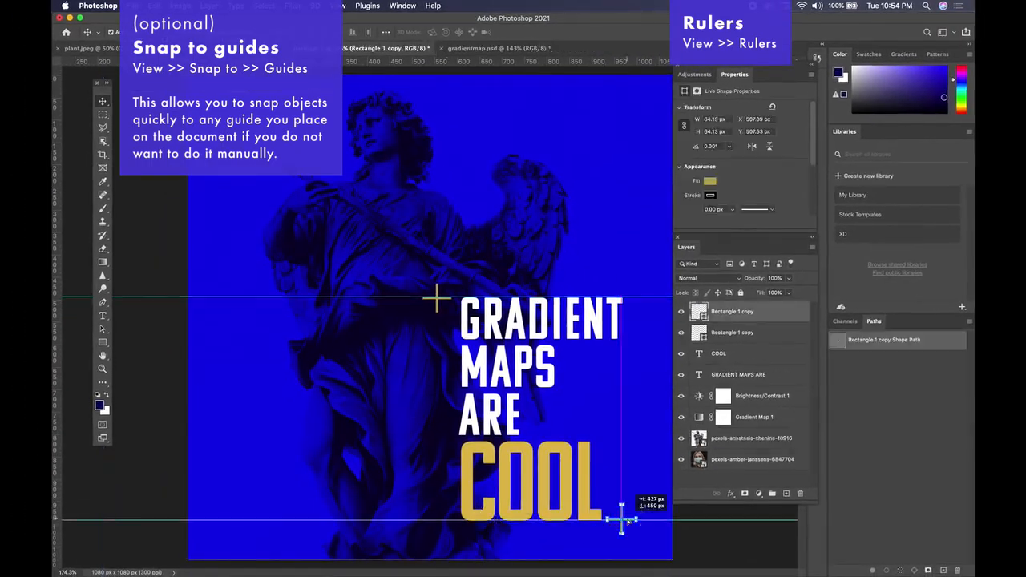
Step: Add vertical guides at the poster's centre and through the lower cross to check alignment
left_click(682, 559)
scroll(622, 497, "up", 3)
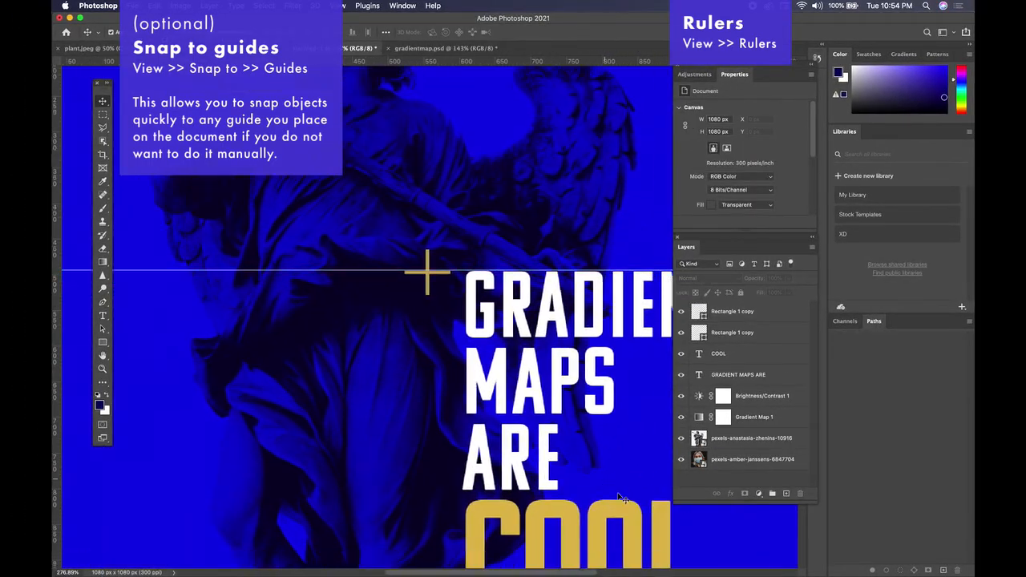
scroll(584, 468, "down", 3)
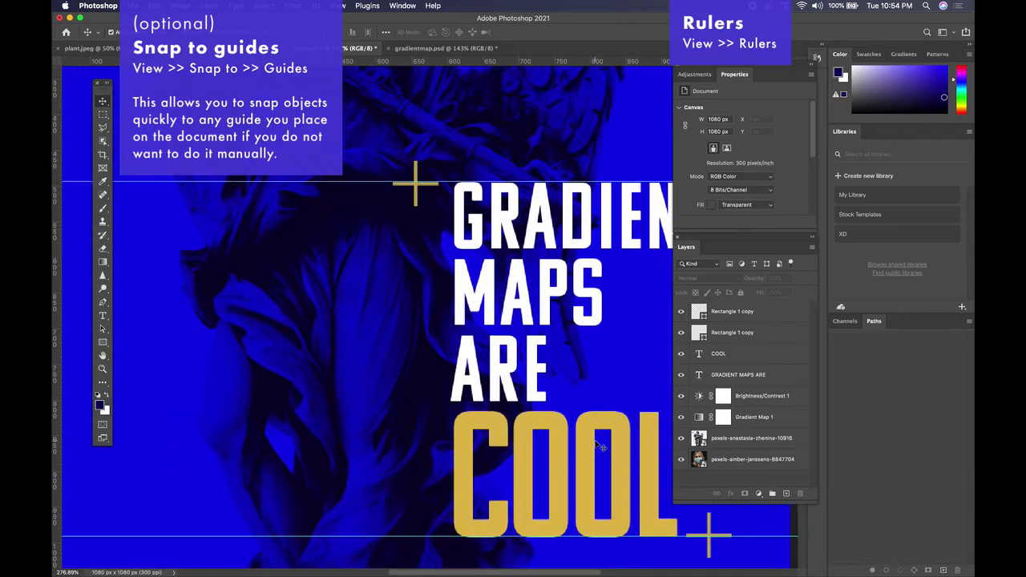
scroll(595, 443, "down", 3)
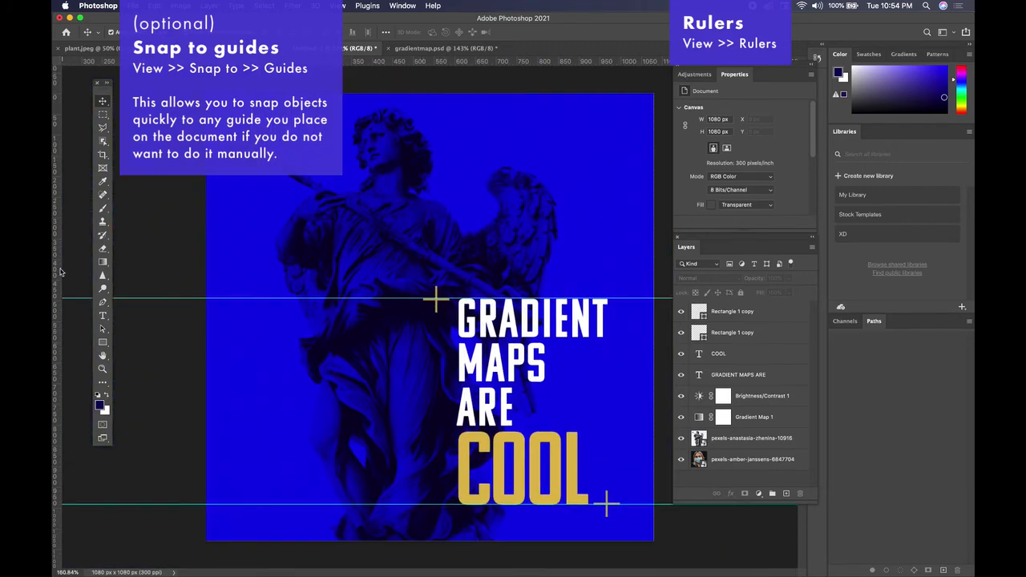
left_click_drag(56, 160, 459, 193)
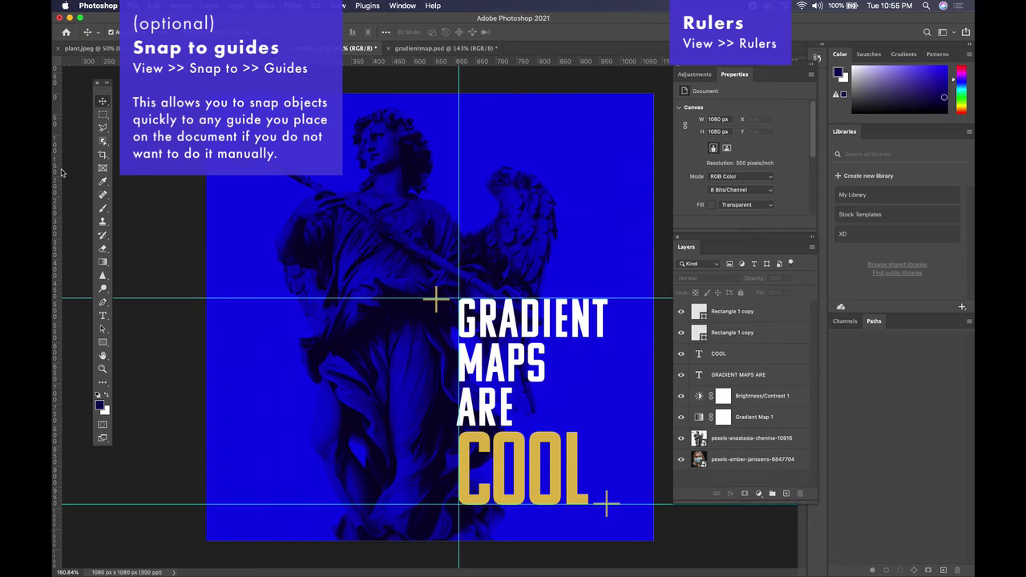
left_click_drag(61, 173, 608, 200)
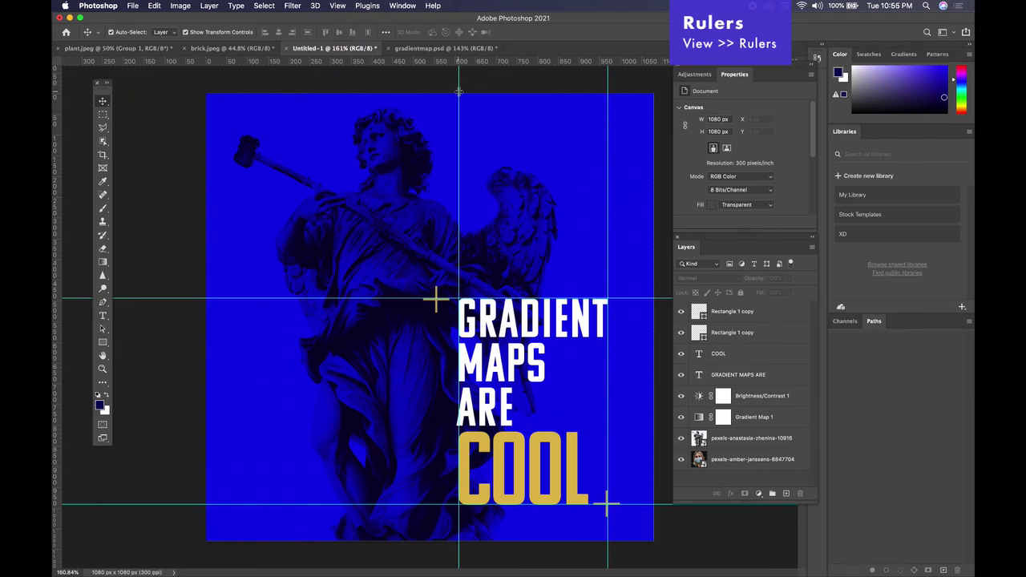
Step: Drag both vertical guides and the guide beside GRADIENT back onto the rulers to delete them
left_click_drag(459, 90, 56, 80)
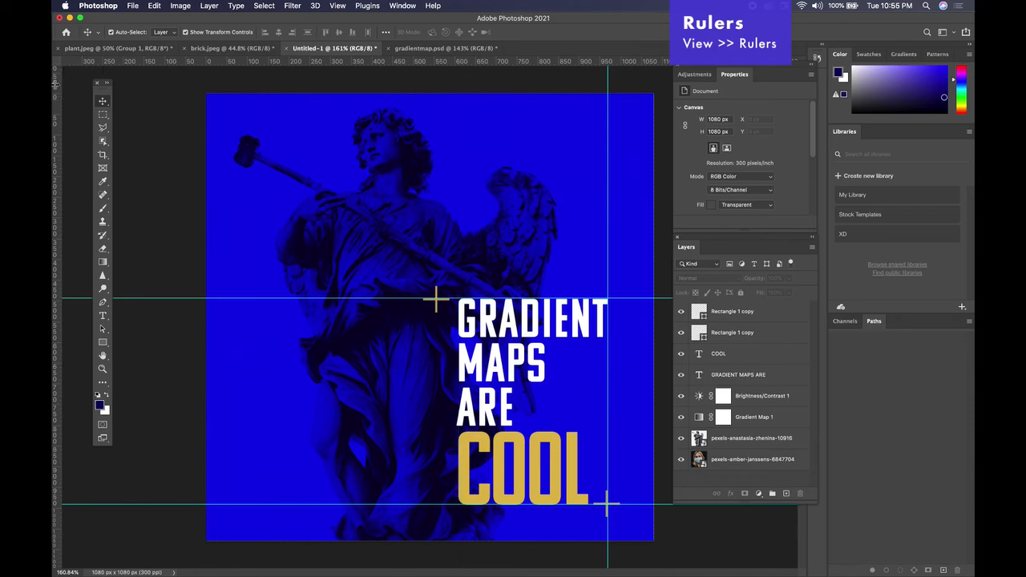
left_click_drag(608, 104, 54, 111)
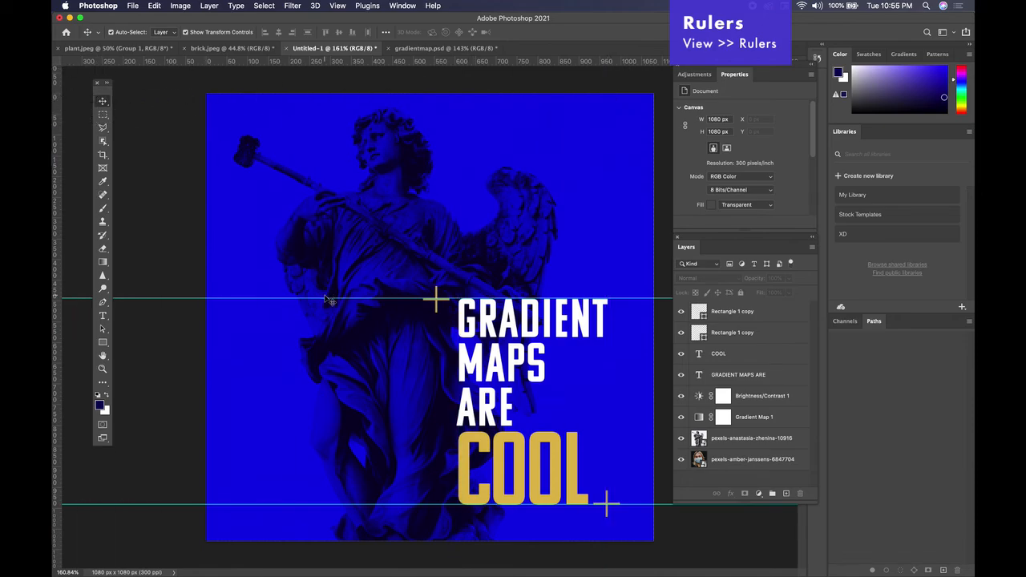
left_click_drag(323, 297, 324, 58)
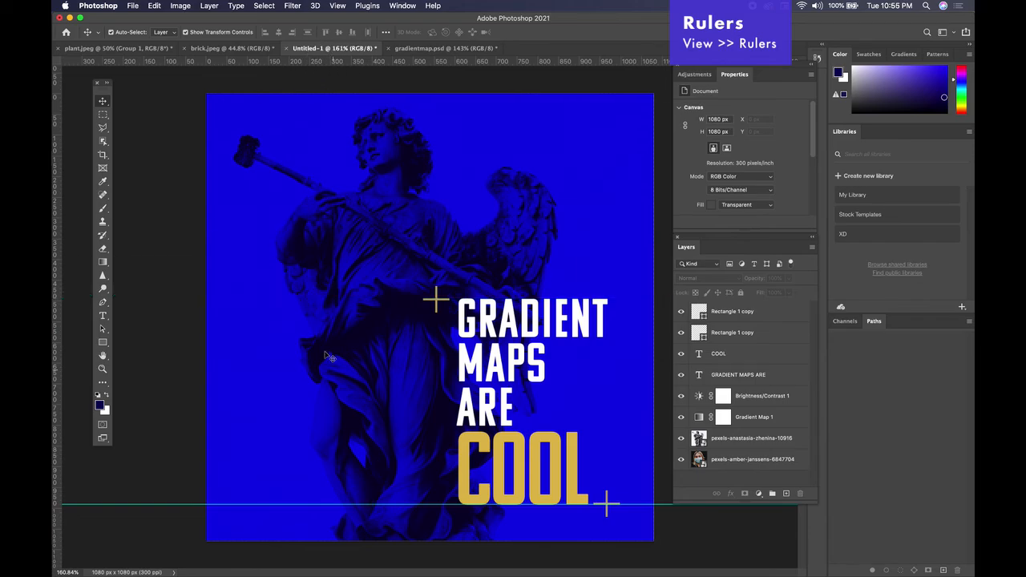
Step: Turn guides off via View > Show > Guides
left_click(340, 6)
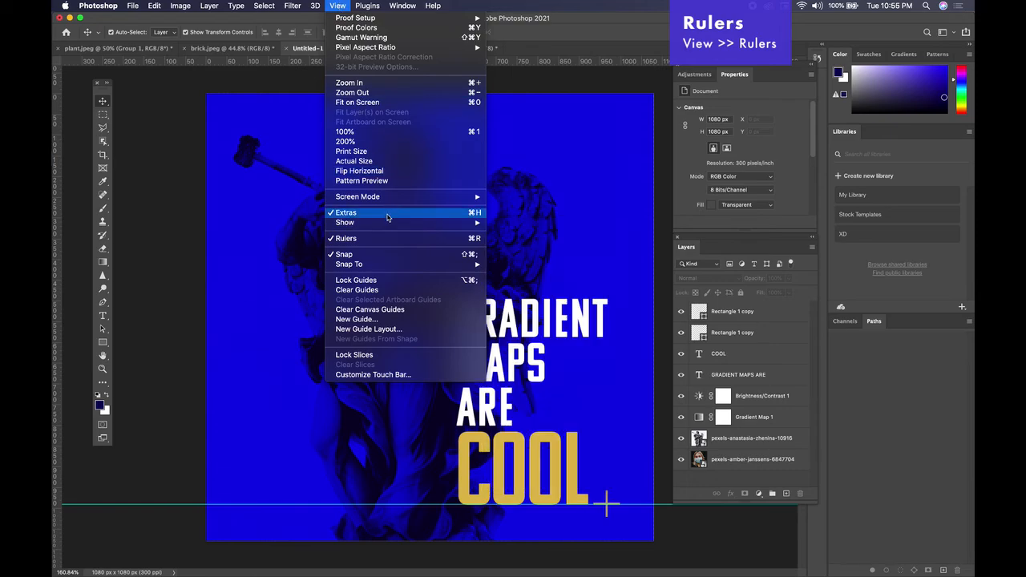
mouse_move(385, 226)
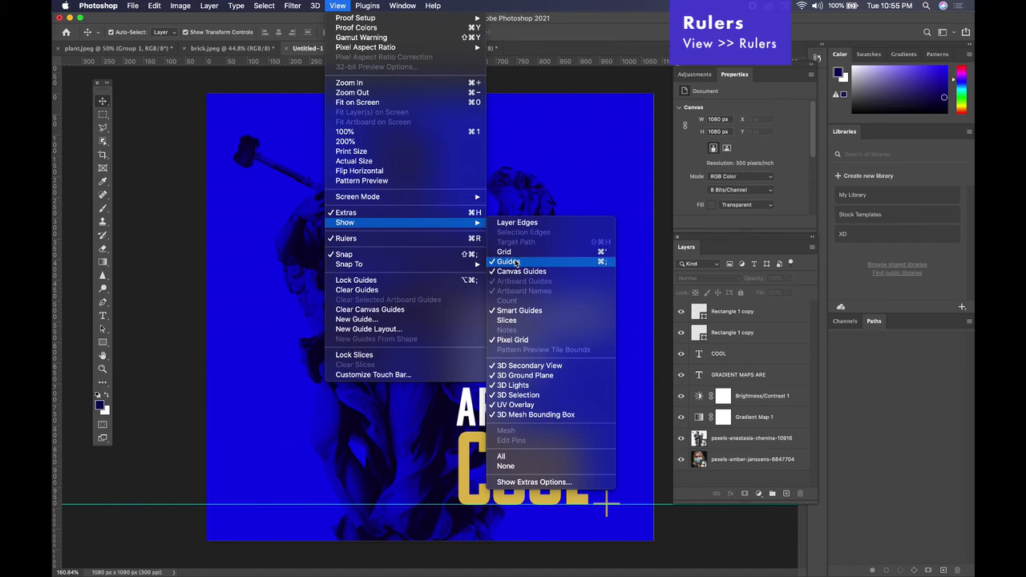
left_click(514, 262)
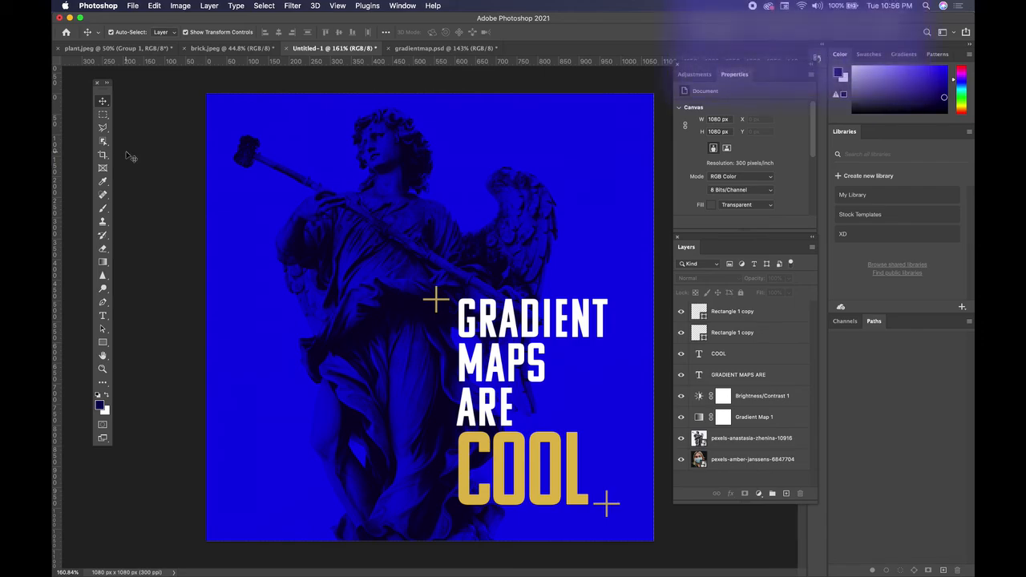
left_click(131, 6)
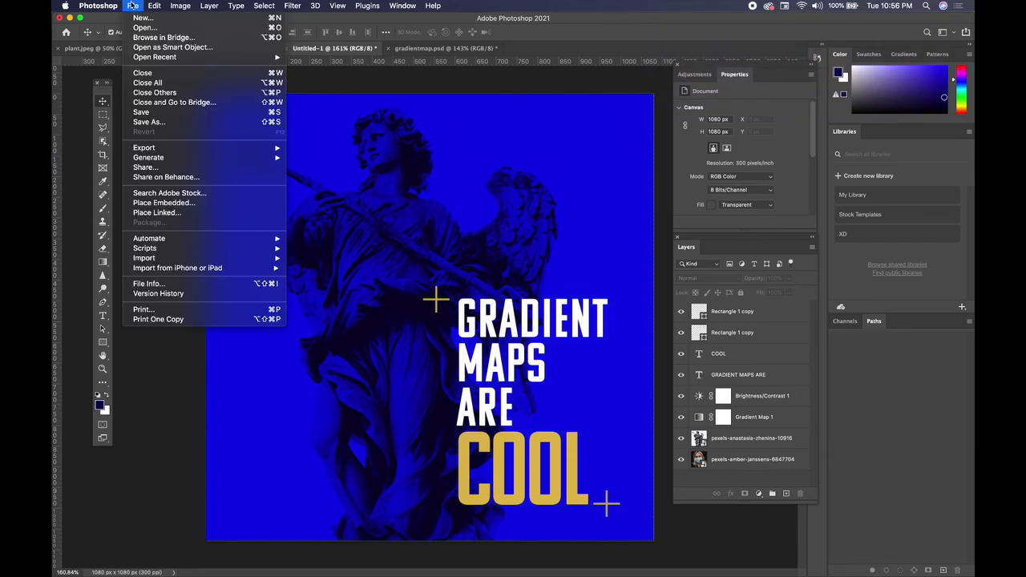
mouse_move(220, 150)
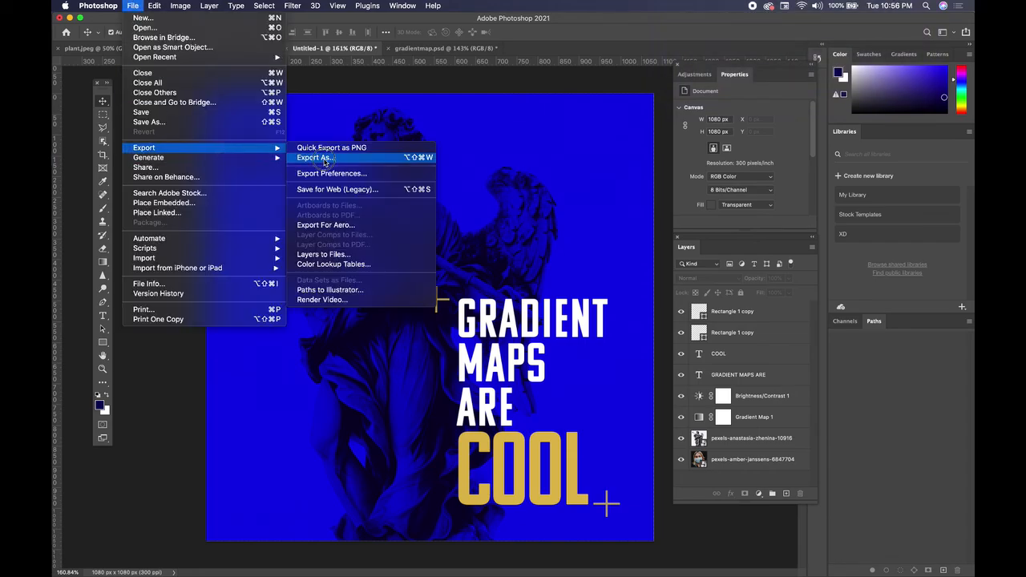
left_click(324, 158)
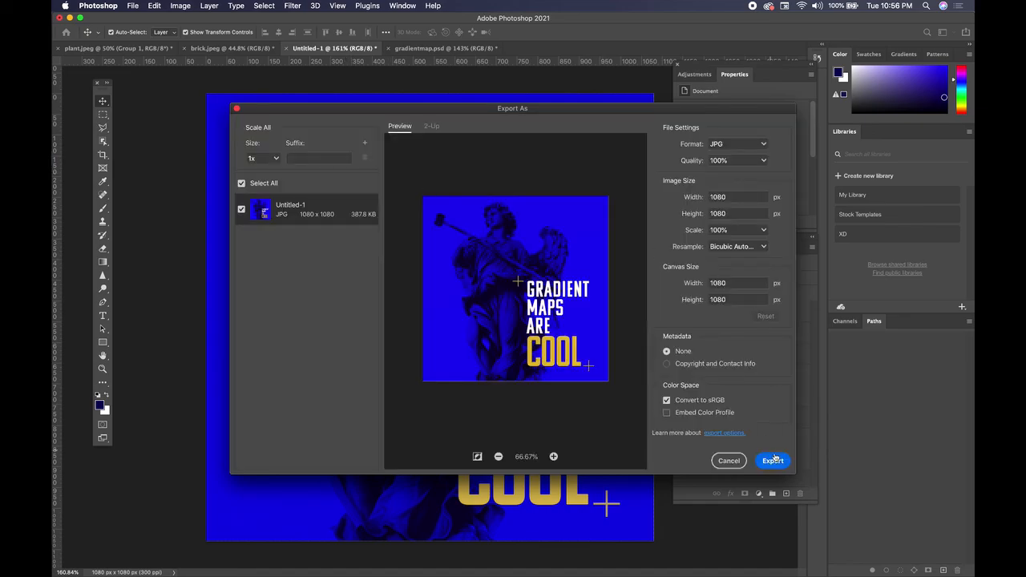
left_click(776, 461)
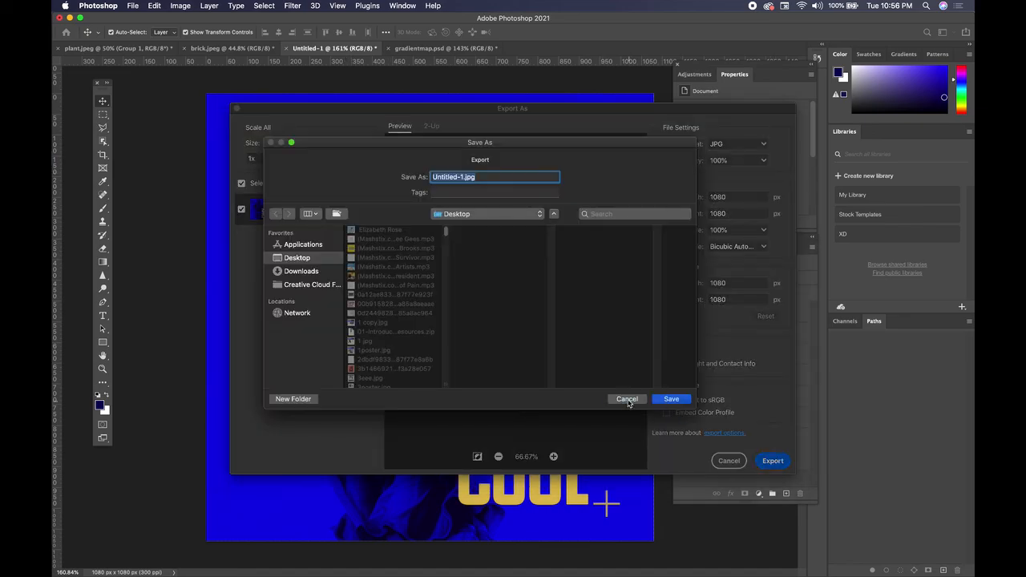
left_click(627, 400)
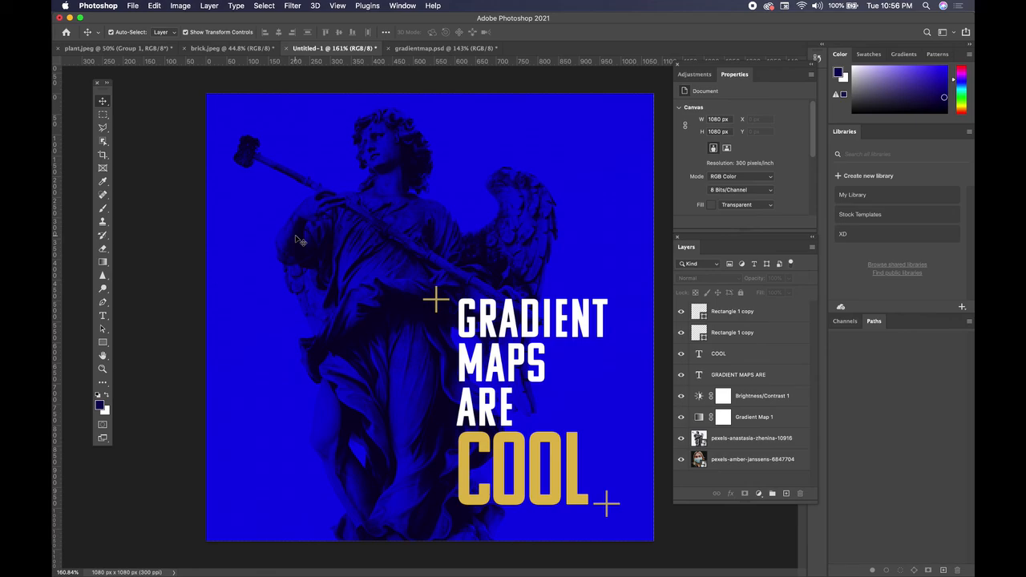